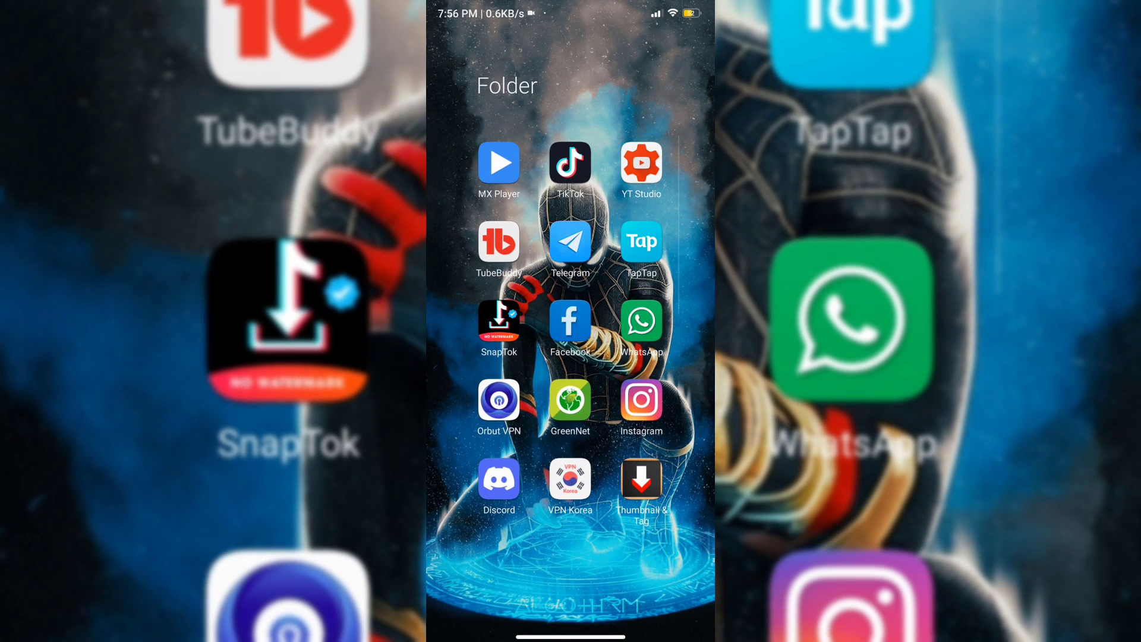
Open the Telegram group chat with the shared APK files and view its group info.
{"action": "left_click", "coordinate": [574, 241]}
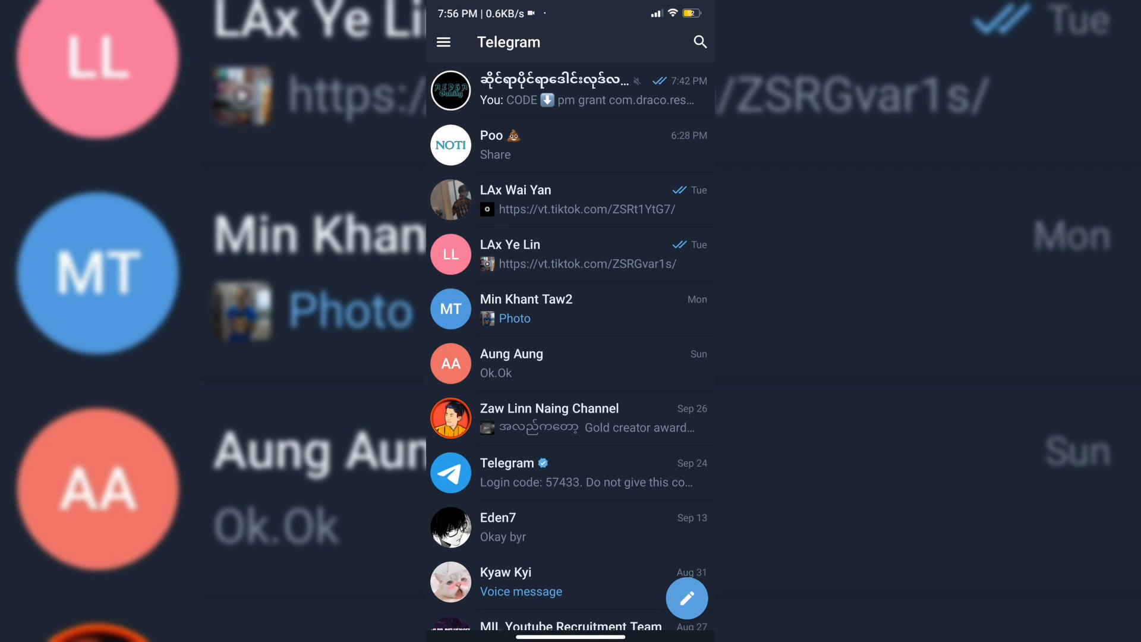
{"action": "left_click", "coordinate": [571, 89]}
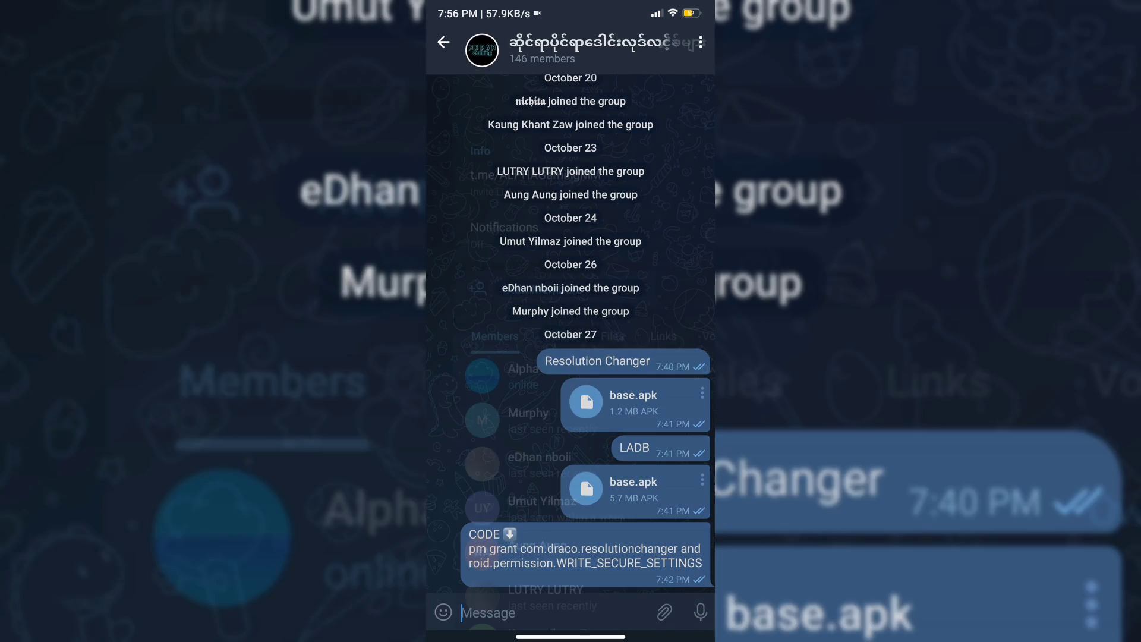
{"action": "left_click", "coordinate": [589, 41]}
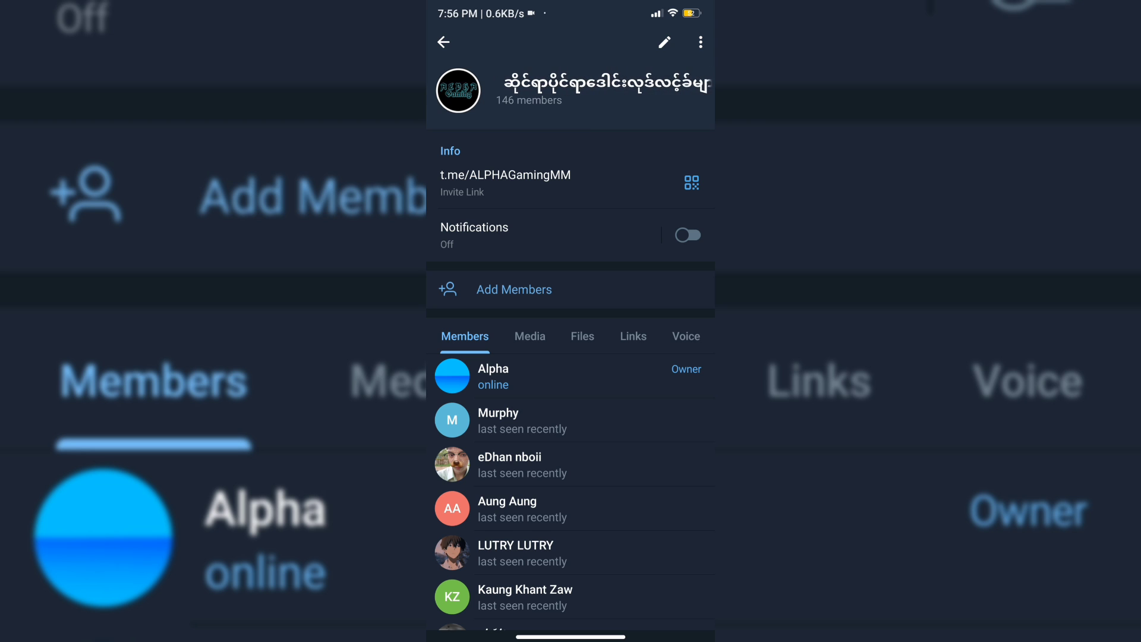
{"action": "key", "text": "Escape"}
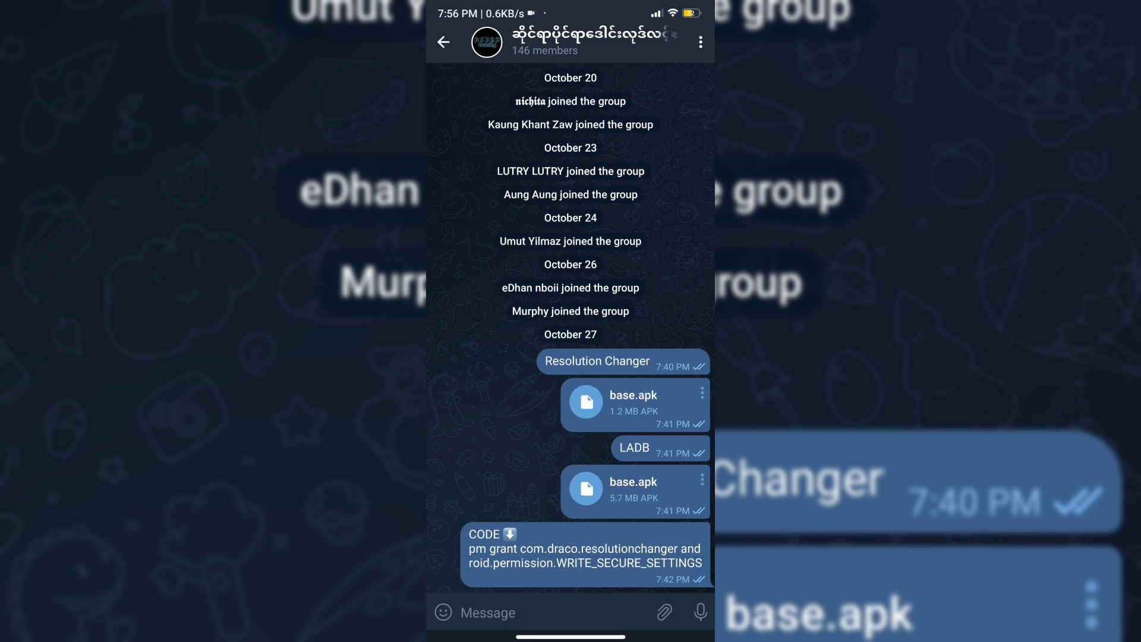
Install Resolution Changer from the first shared base.apk.
{"action": "left_click", "coordinate": [633, 402]}
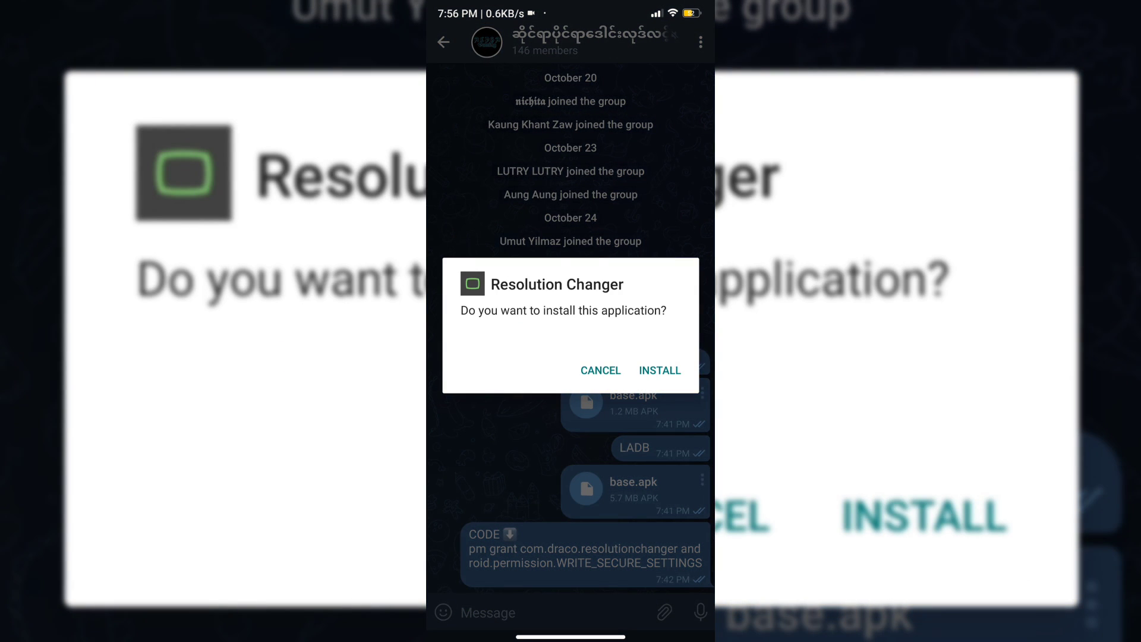
{"action": "left_click", "coordinate": [661, 370]}
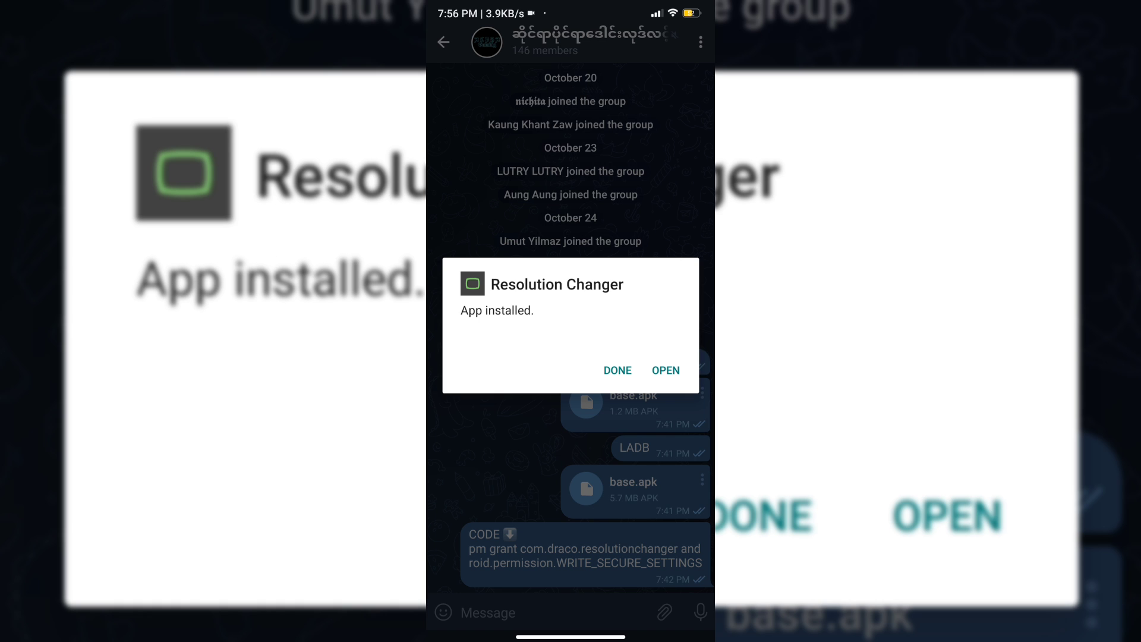
{"action": "left_click", "coordinate": [667, 370]}
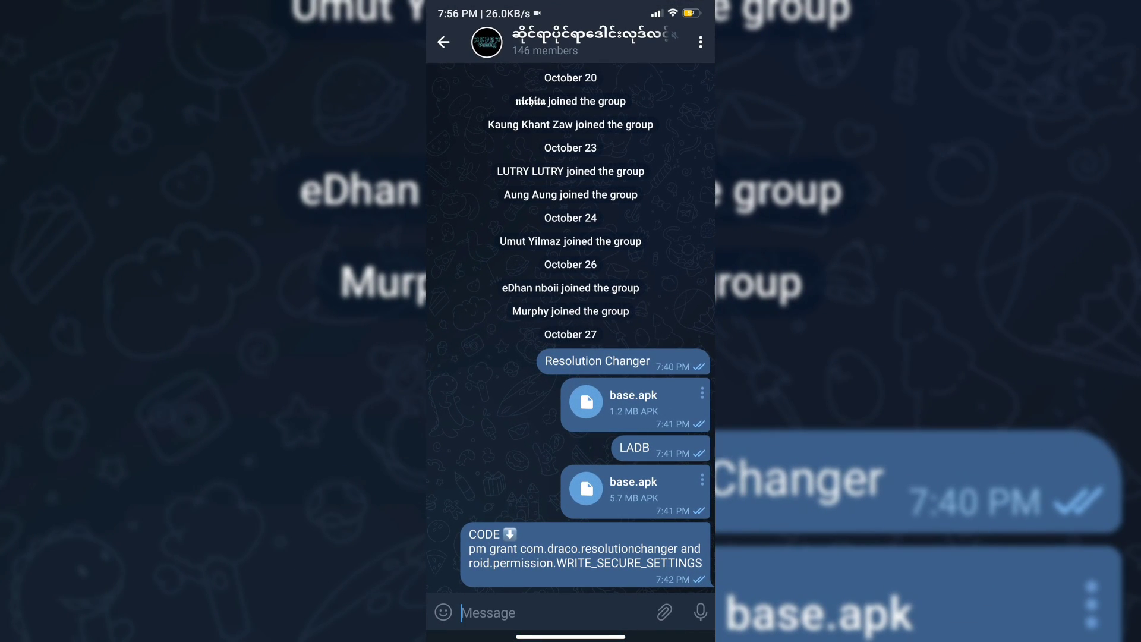
Install LADB from the second base.apk and return to the Telegram chat.
{"action": "left_click", "coordinate": [633, 402]}
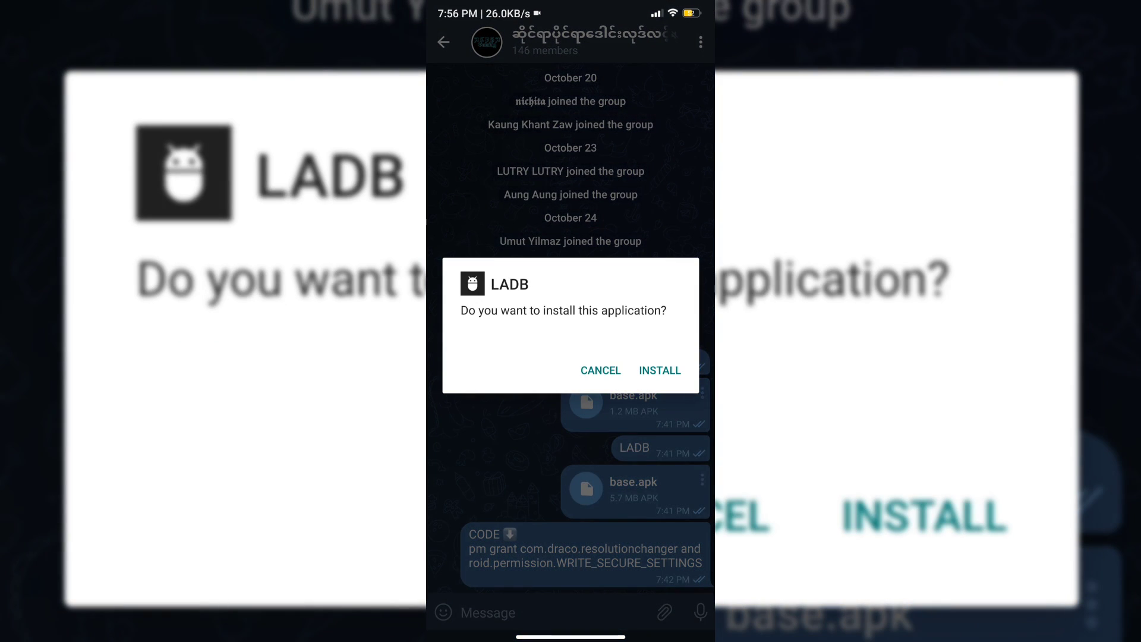
{"action": "left_click", "coordinate": [660, 370]}
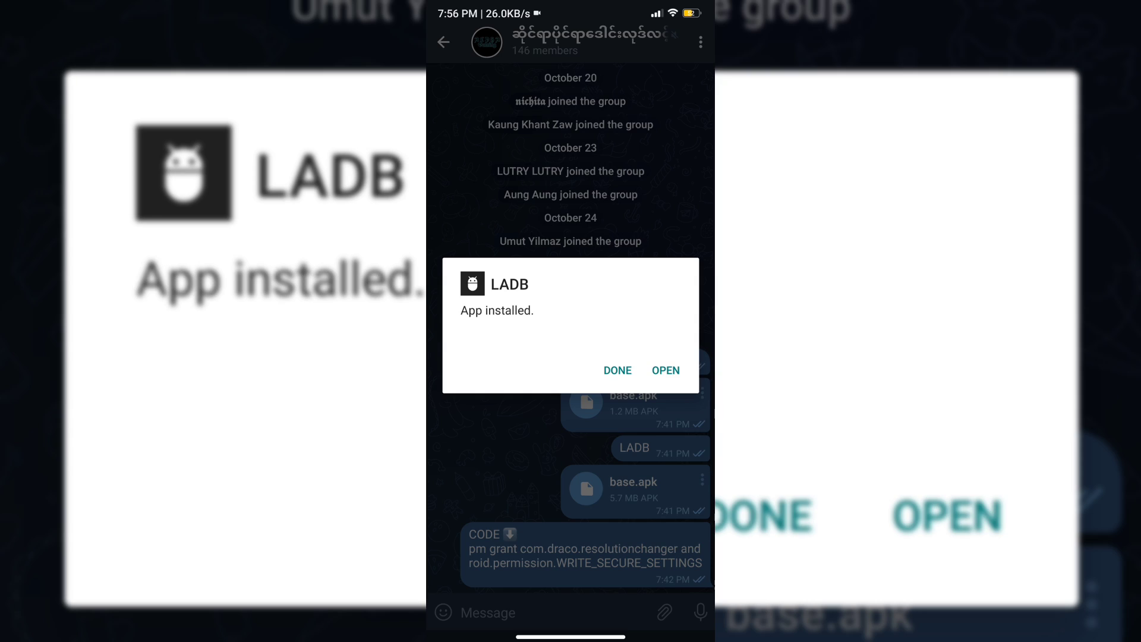
{"action": "left_click", "coordinate": [667, 369]}
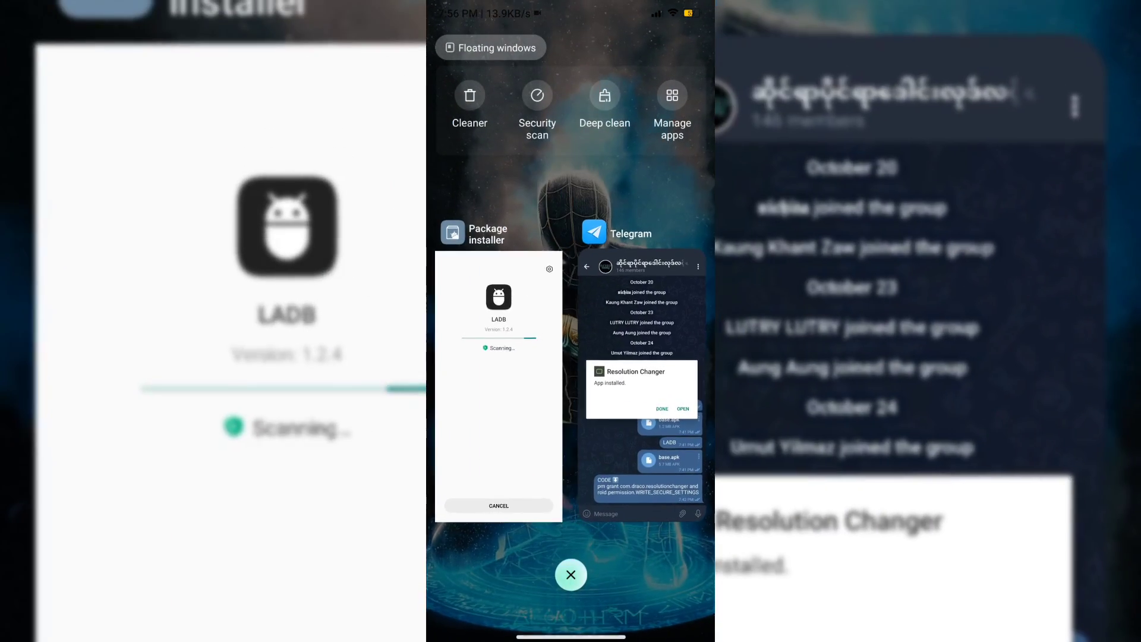
{"action": "left_click", "coordinate": [616, 384]}
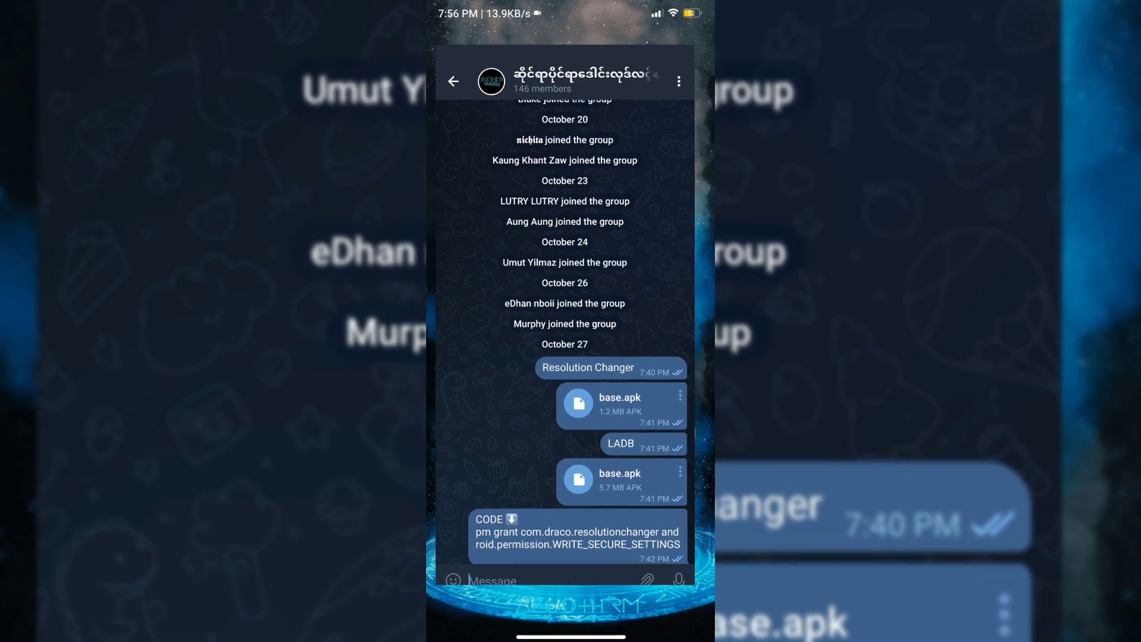
Tap MIUI version in About phone until 'You are now a developer!' appears.
{"action": "key", "text": "super"}
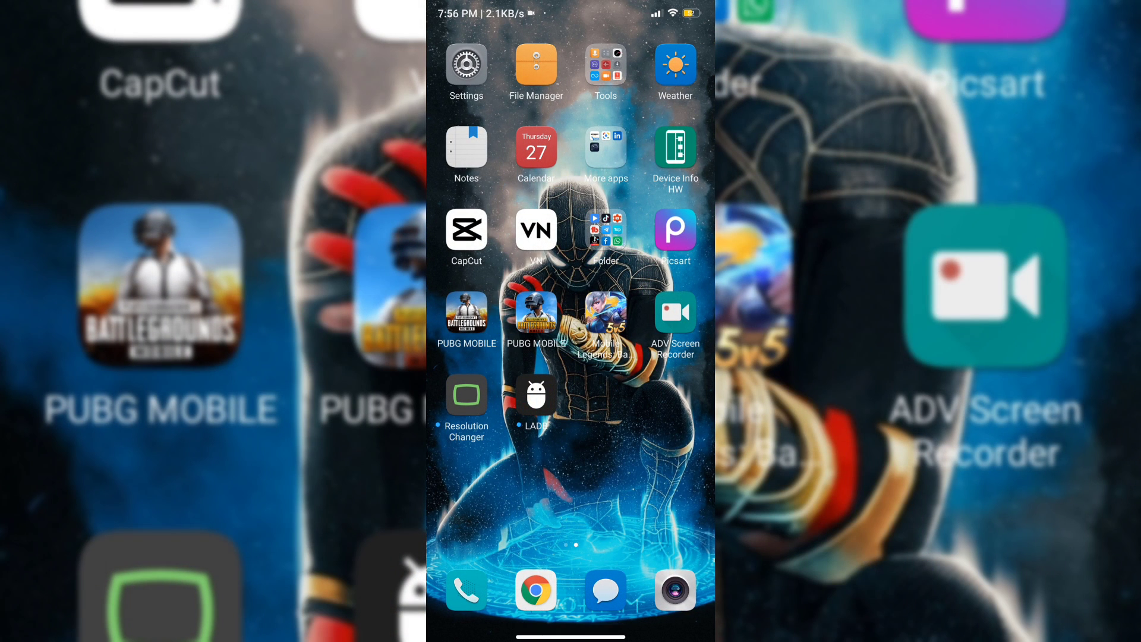
{"action": "left_click", "coordinate": [467, 66]}
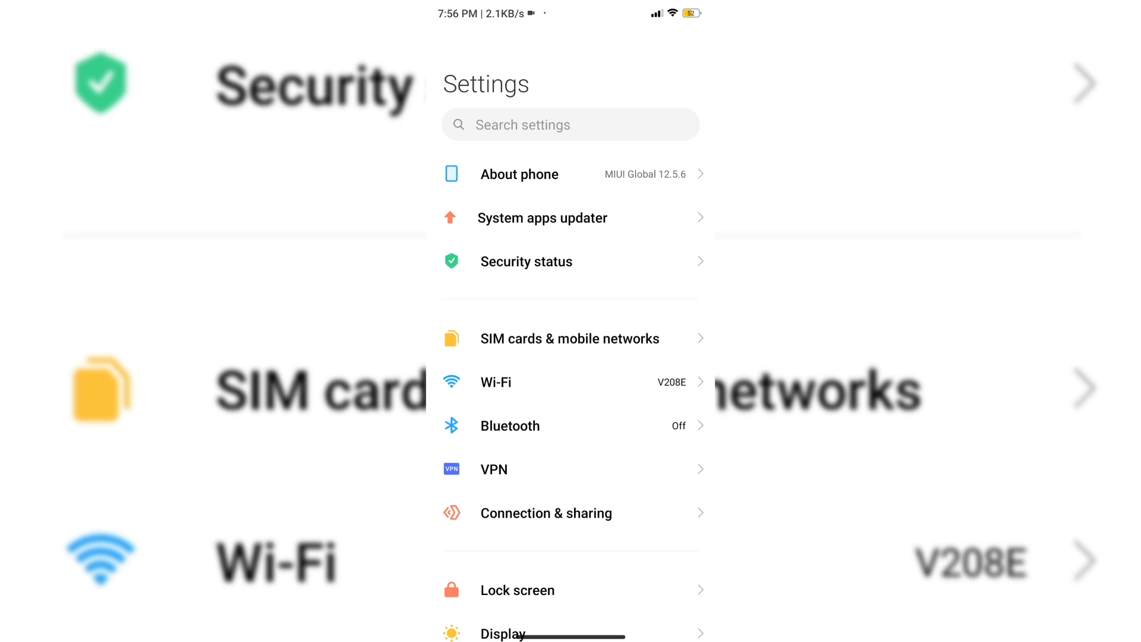
{"action": "left_click", "coordinate": [571, 174]}
{"action": "scroll", "coordinate": [571, 357], "scroll_direction": "down", "scroll_amount": 2}
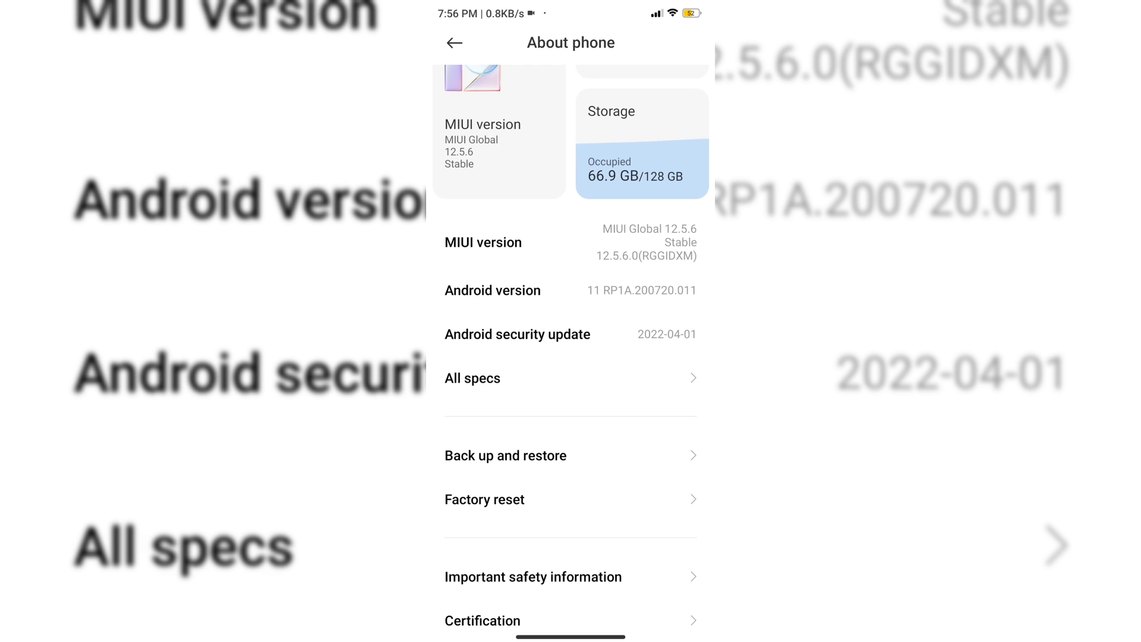
{"action": "scroll", "coordinate": [571, 357], "scroll_direction": "up", "scroll_amount": 1}
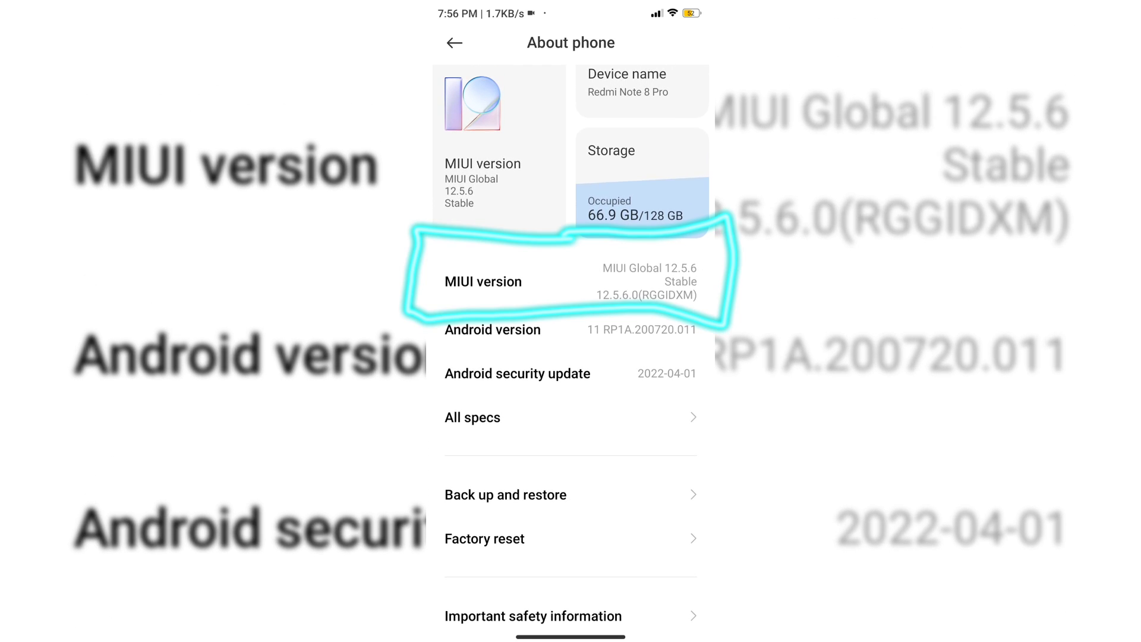
{"action": "left_click", "coordinate": [570, 282]}
{"action": "left_click", "coordinate": [570, 283]}
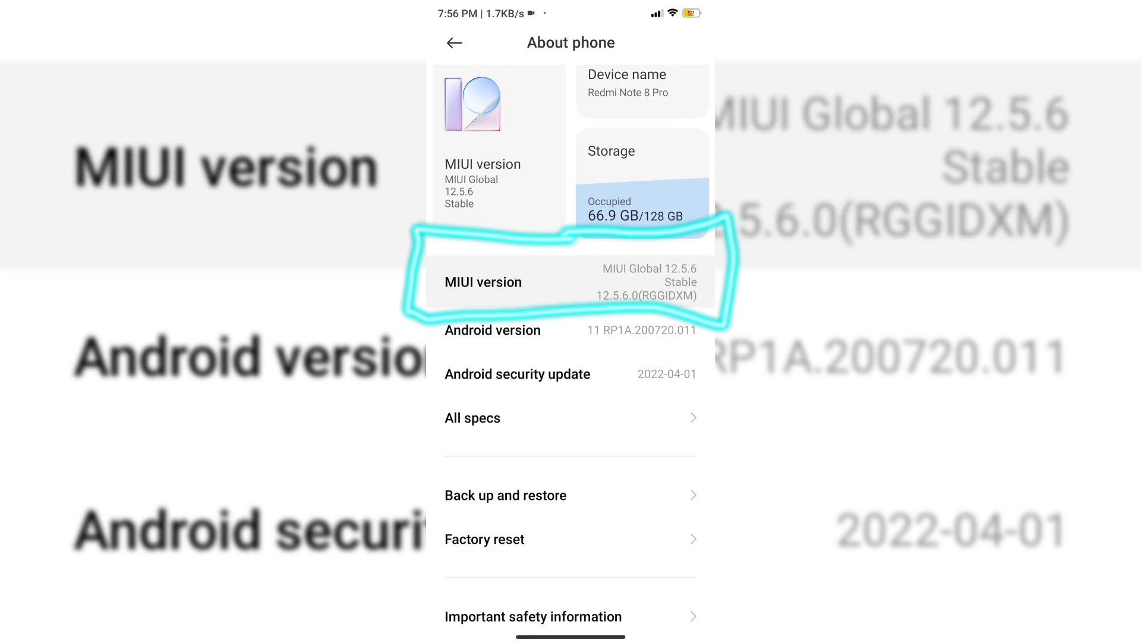
{"action": "left_click", "coordinate": [571, 282]}
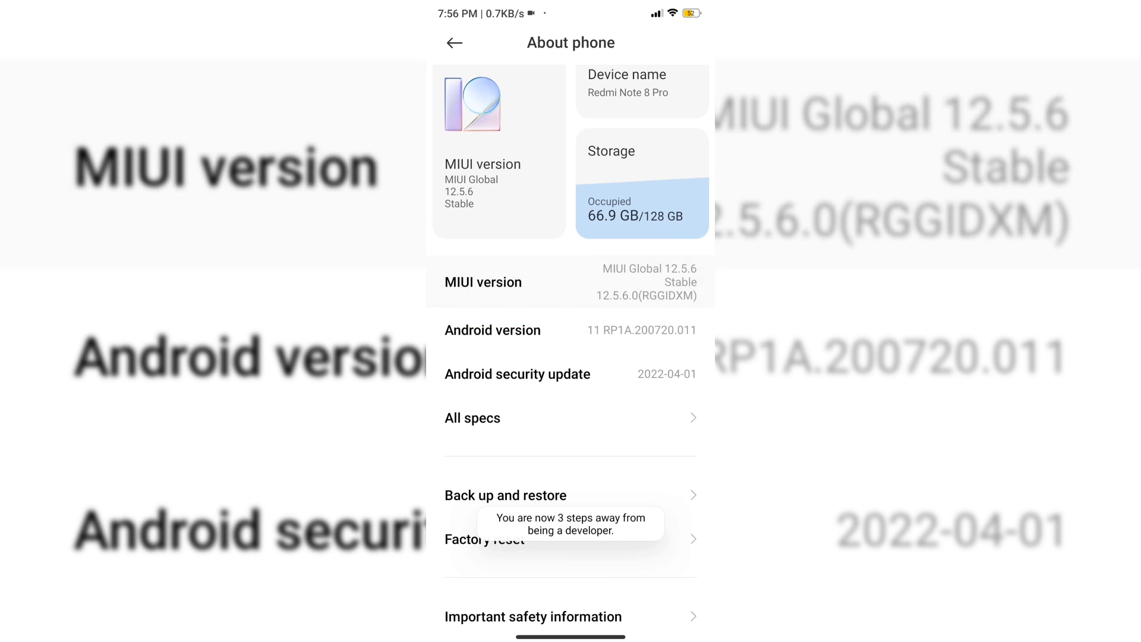
{"action": "left_click", "coordinate": [571, 282]}
{"action": "left_click", "coordinate": [570, 282]}
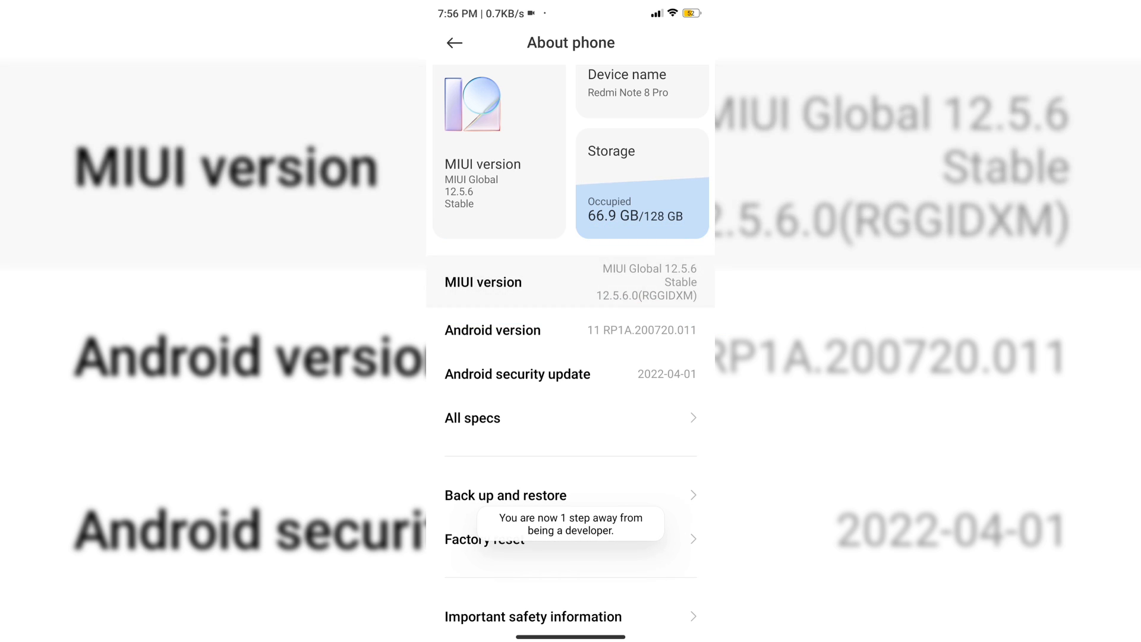
{"action": "left_click", "coordinate": [571, 281]}
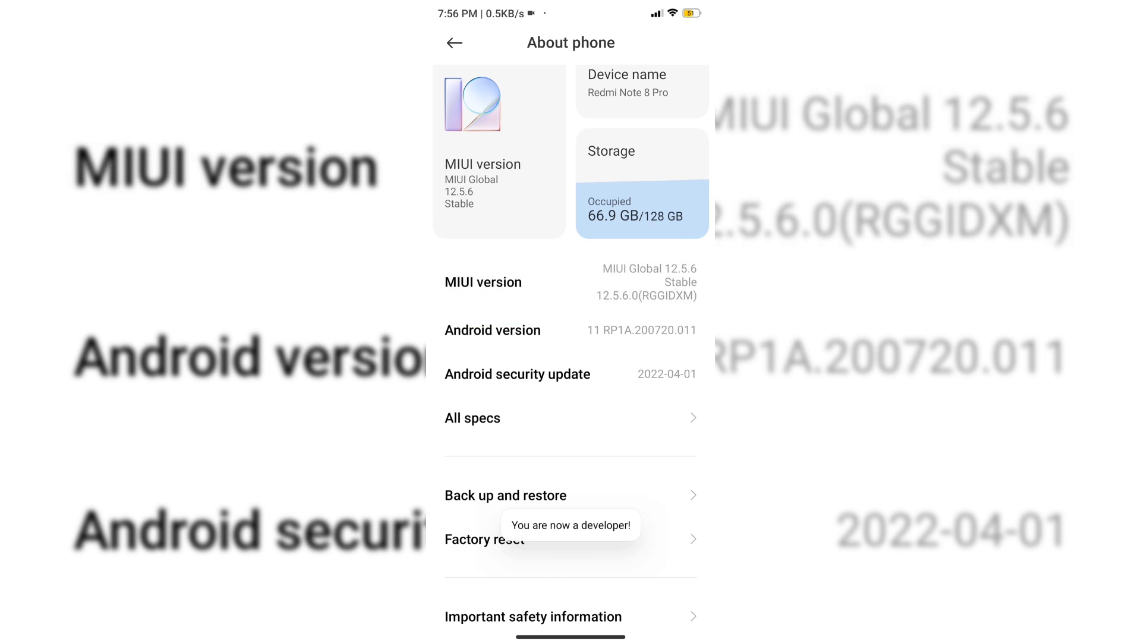
Enable USB debugging in Additional settings > Developer options, accepting the risk warning.
{"action": "left_click", "coordinate": [455, 42]}
{"action": "scroll", "coordinate": [571, 357], "scroll_direction": "down", "scroll_amount": 5}
{"action": "scroll", "coordinate": [571, 356], "scroll_direction": "down", "scroll_amount": 5}
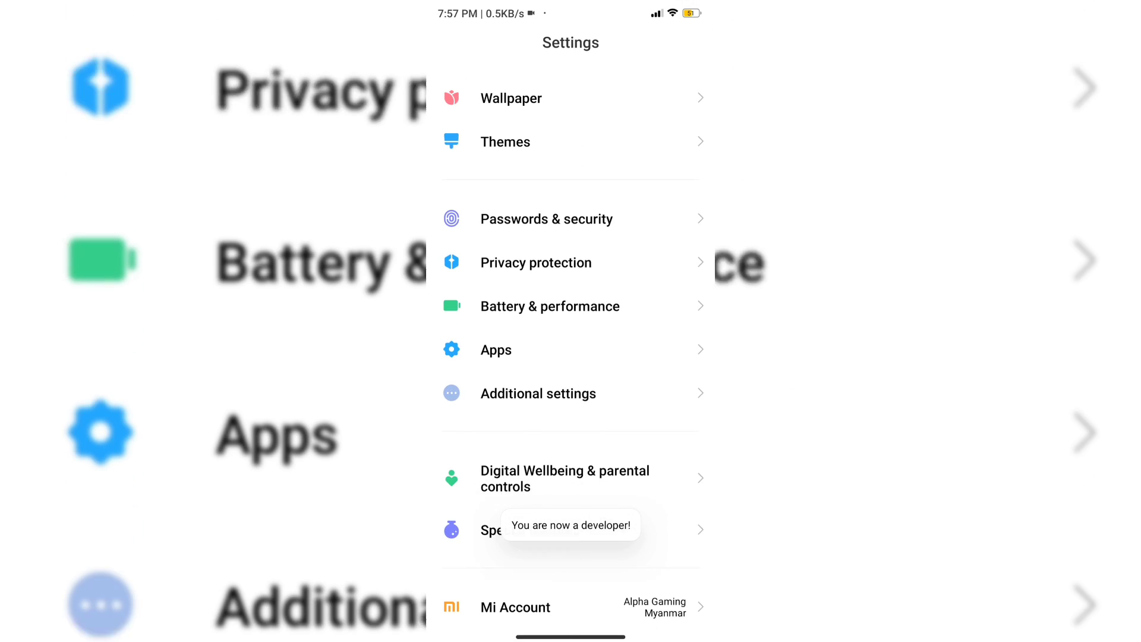
{"action": "scroll", "coordinate": [570, 357], "scroll_direction": "down", "scroll_amount": 2}
{"action": "left_click", "coordinate": [571, 363]}
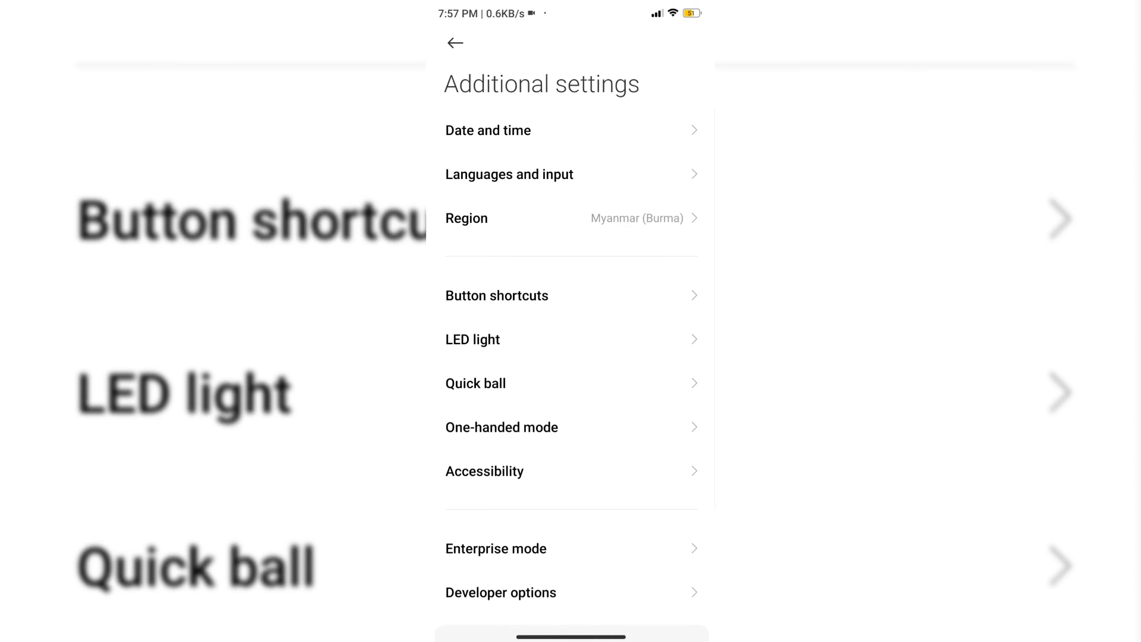
{"action": "scroll", "coordinate": [571, 356], "scroll_direction": "down", "scroll_amount": 3}
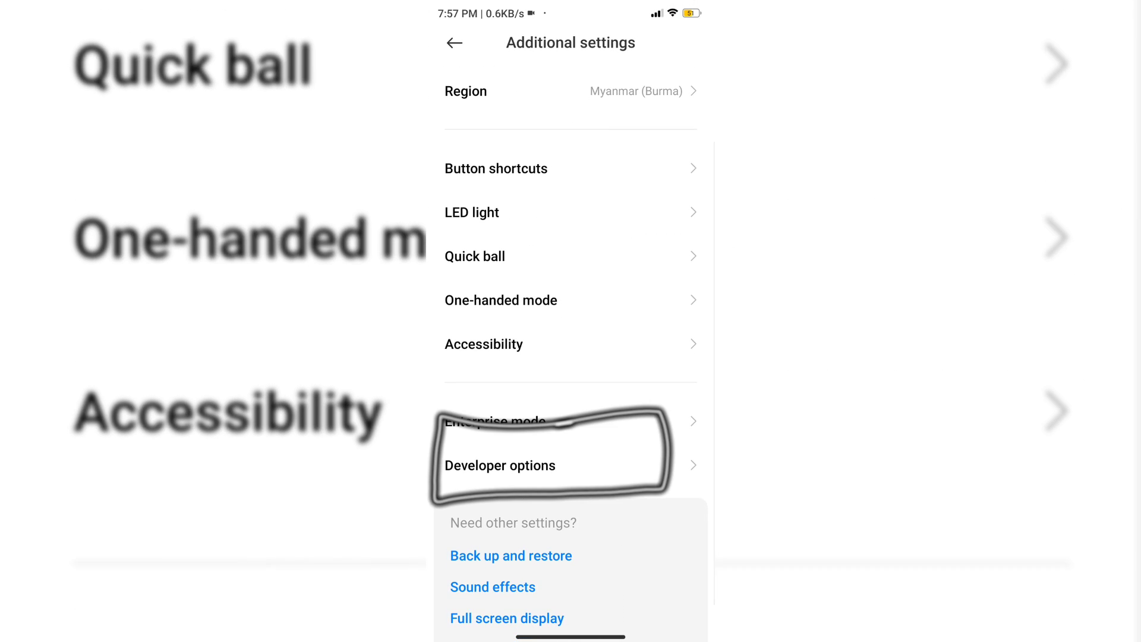
{"action": "left_click", "coordinate": [499, 465]}
{"action": "scroll", "coordinate": [571, 357], "scroll_direction": "down", "scroll_amount": 5}
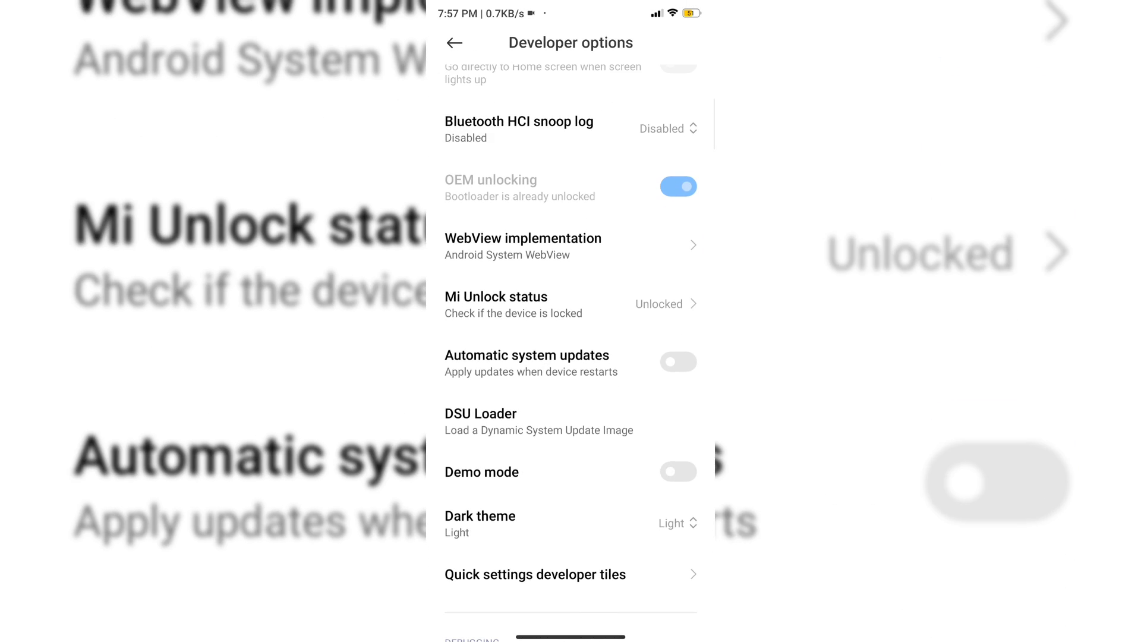
{"action": "scroll", "coordinate": [571, 358], "scroll_direction": "down", "scroll_amount": 5}
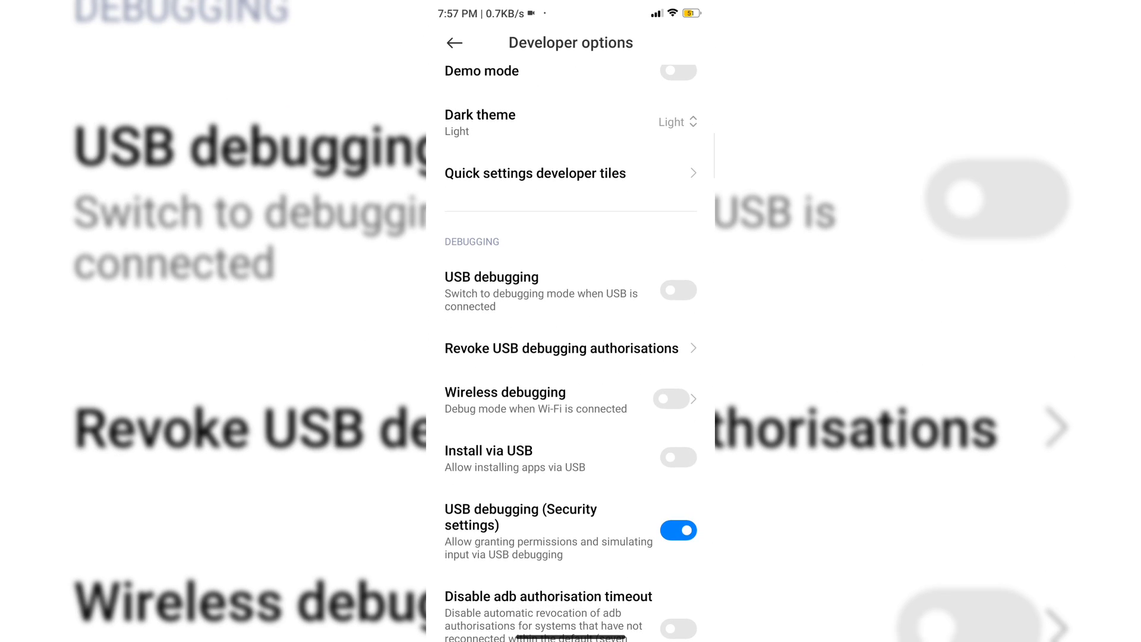
{"action": "left_click", "coordinate": [678, 290]}
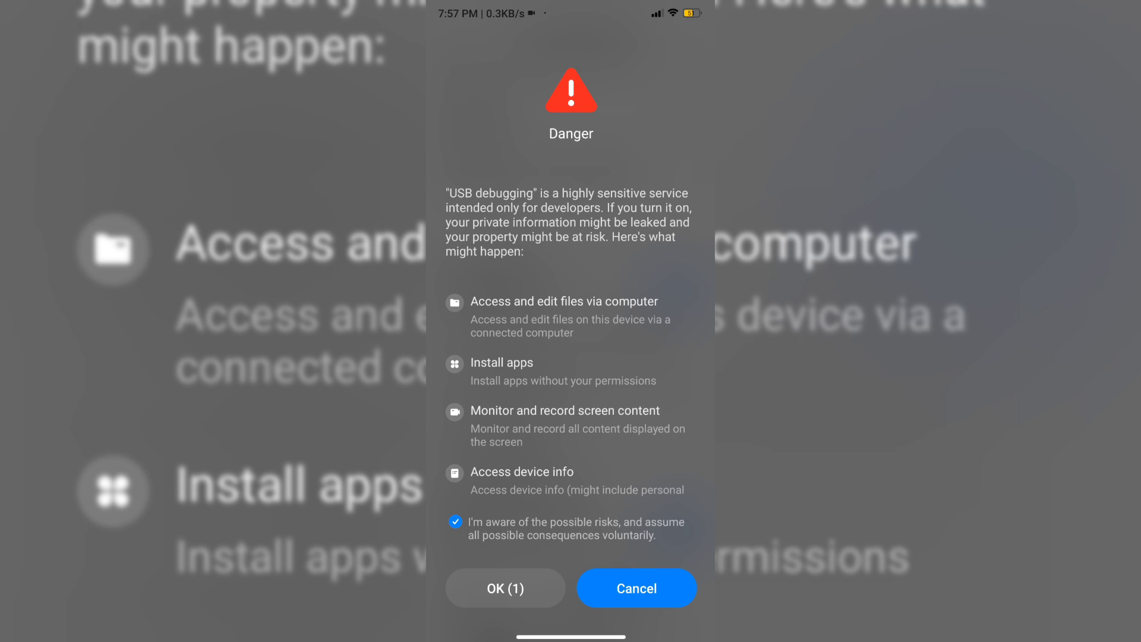
{"action": "left_click", "coordinate": [506, 589]}
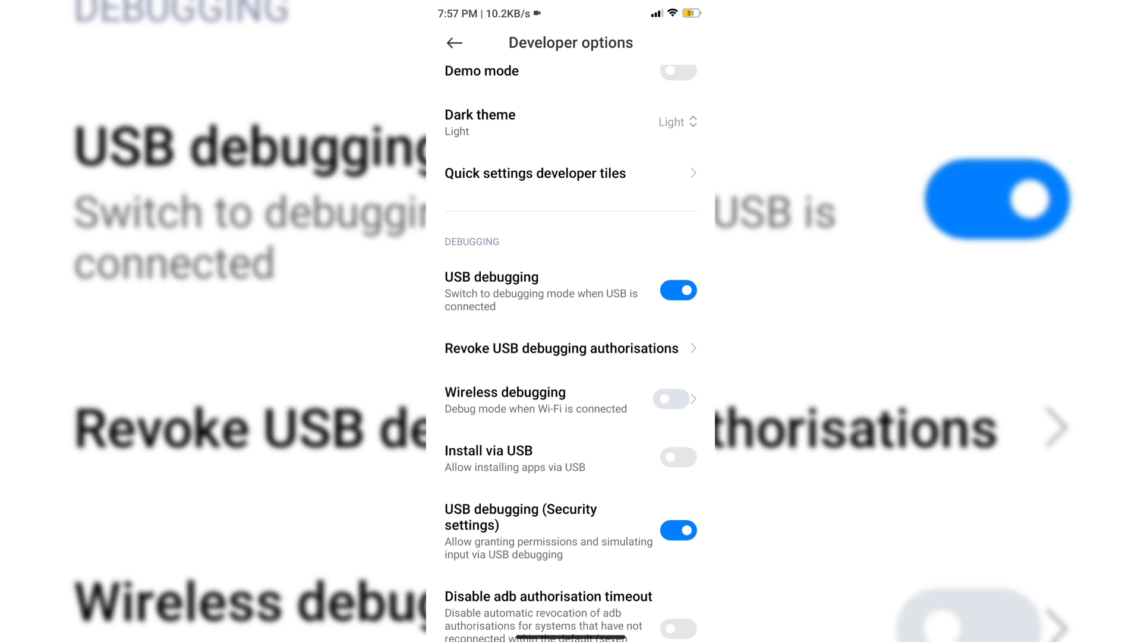
Turn on Wireless debugging and Install via USB.
{"action": "left_click", "coordinate": [673, 399]}
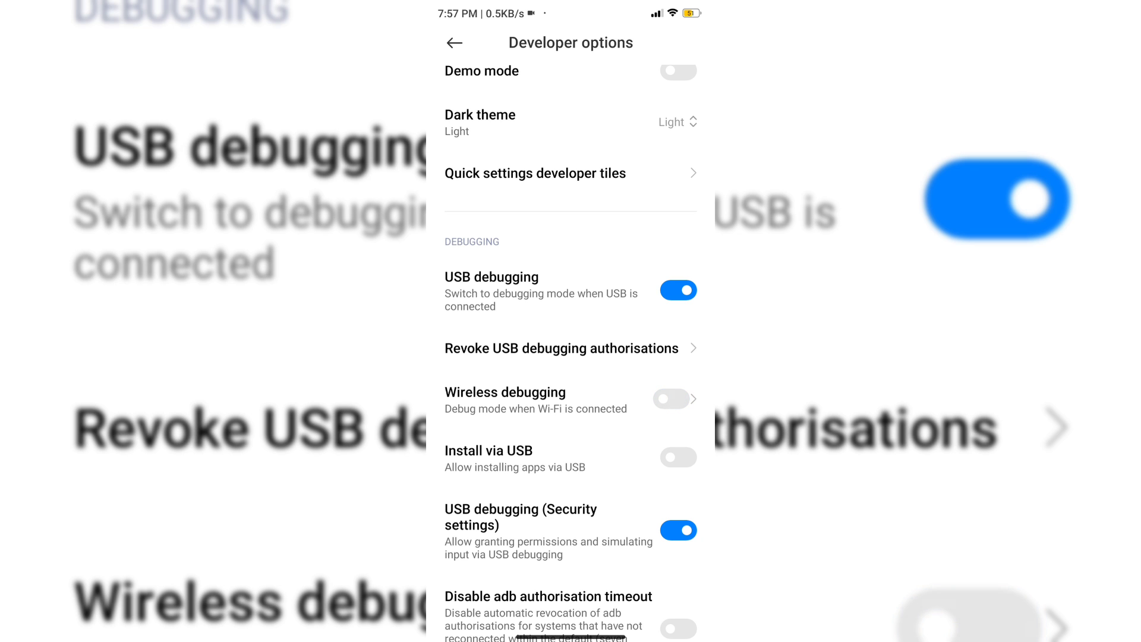
{"action": "left_click", "coordinate": [678, 457]}
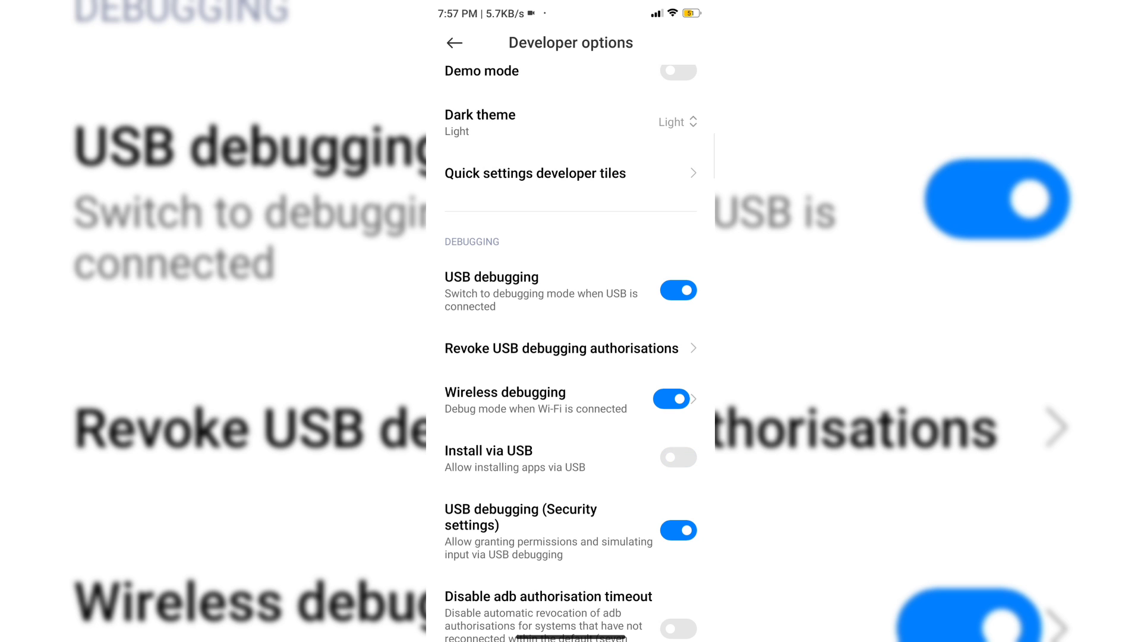
{"action": "left_click", "coordinate": [677, 456]}
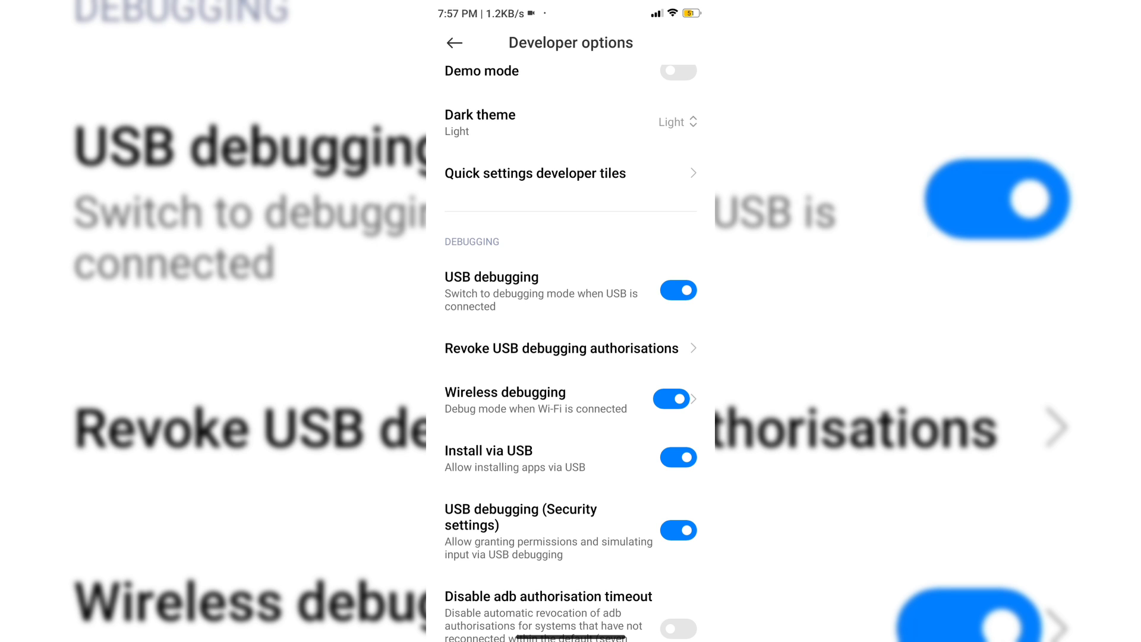
{"action": "scroll", "coordinate": [571, 356], "scroll_direction": "down", "scroll_amount": 1}
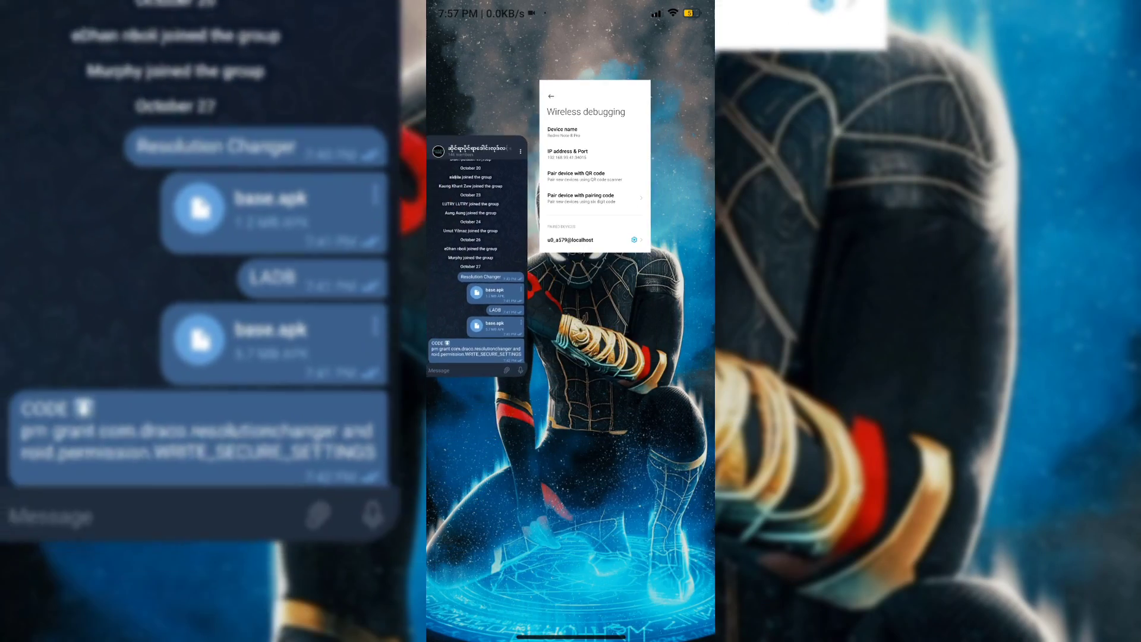
Put Telegram into a floating window and go to the home screen.
{"action": "left_click", "coordinate": [477, 249]}
{"action": "left_click", "coordinate": [615, 463]}
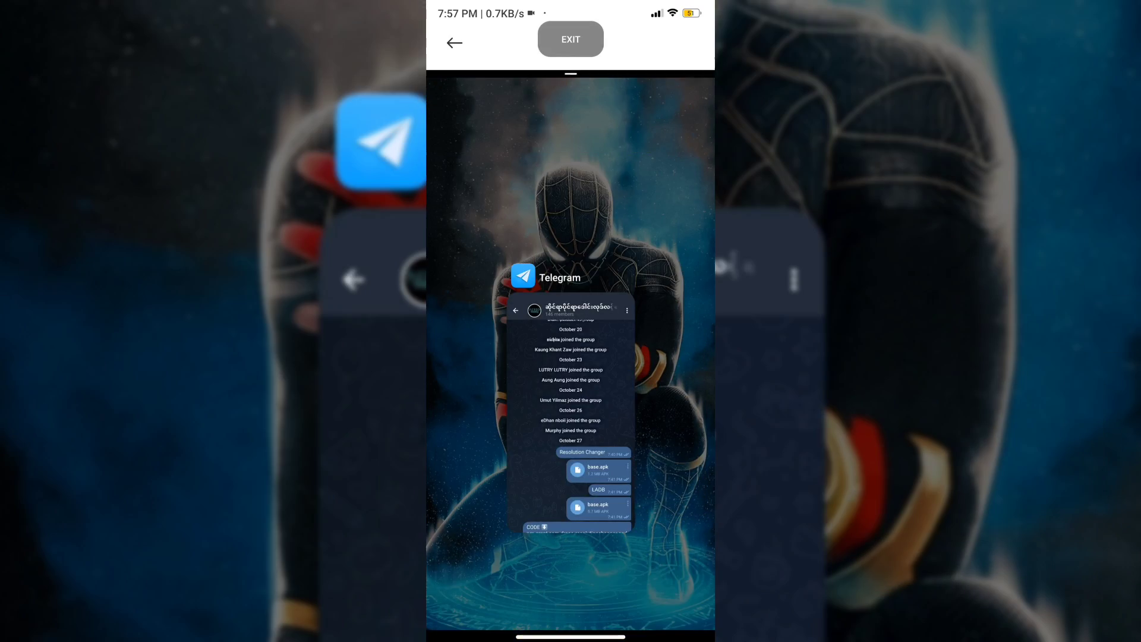
{"action": "left_click", "coordinate": [570, 535]}
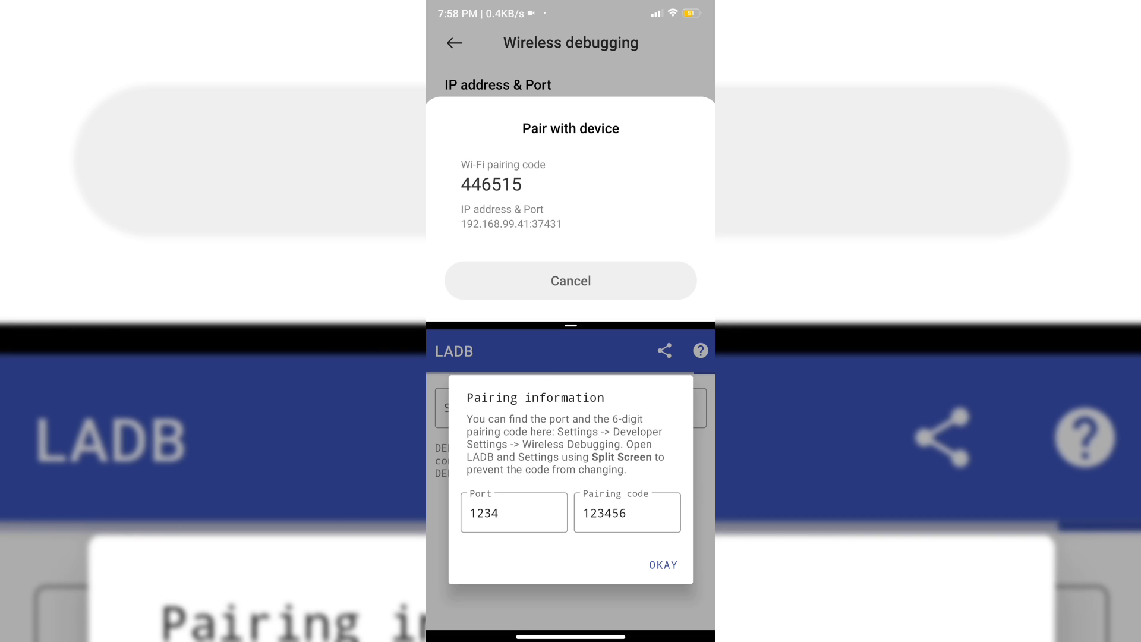
{"action": "left_click", "coordinate": [627, 513]}
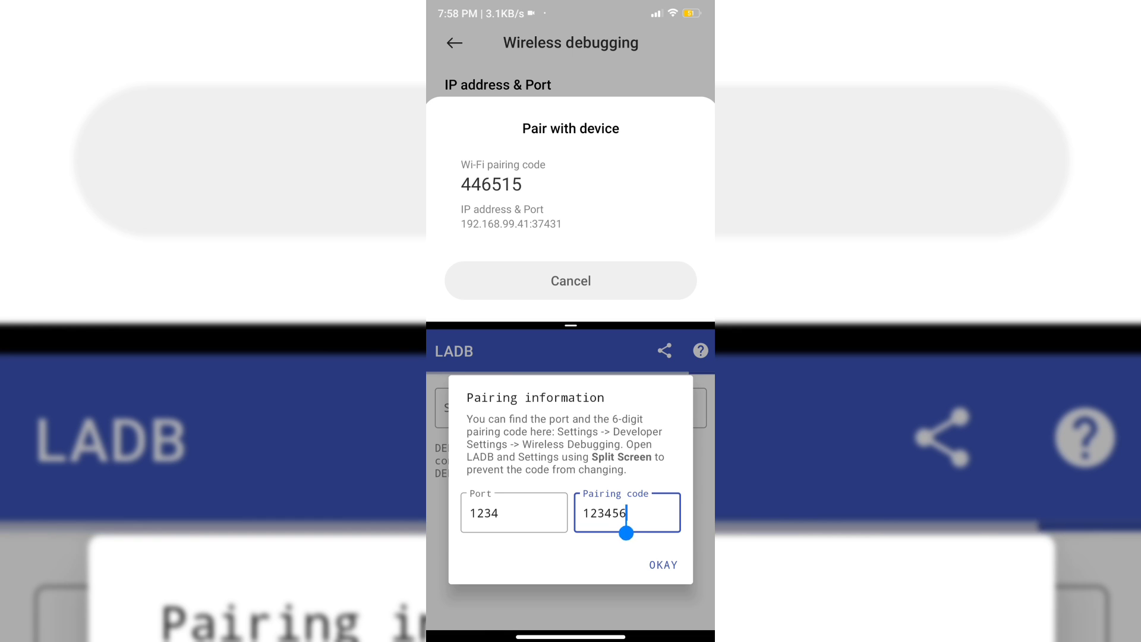
{"action": "type", "text": "l"}
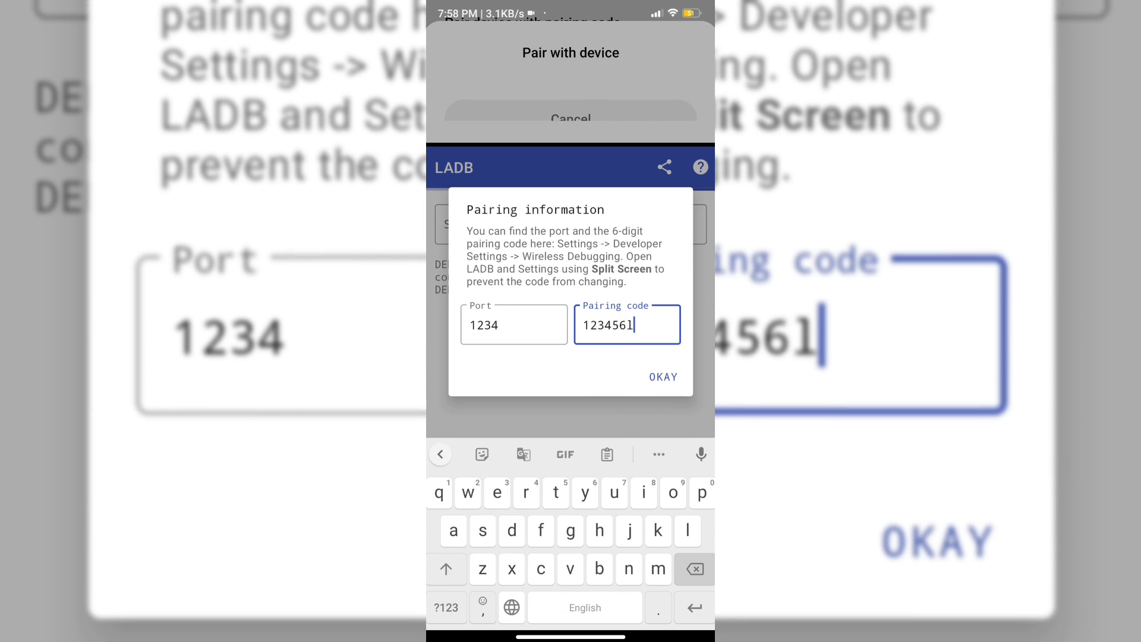
{"action": "key", "text": "BackSpace"}
{"action": "key", "text": "BackSpace"}
{"action": "key", "text": "BackSpace"}
{"action": "left_click", "coordinate": [446, 607]}
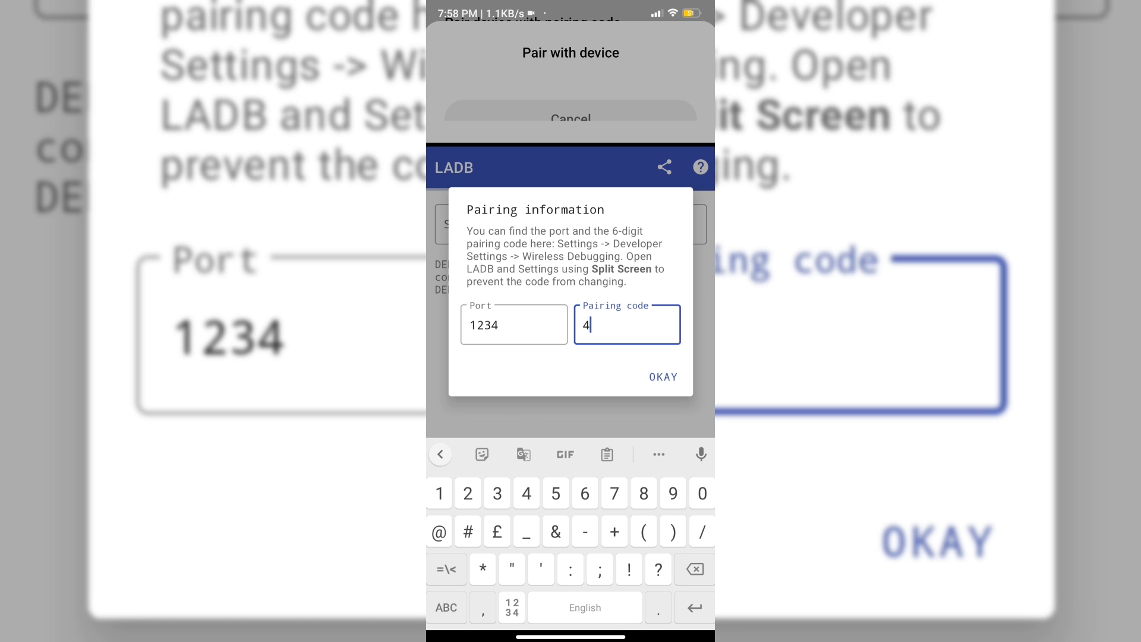
{"action": "type", "text": "1"}
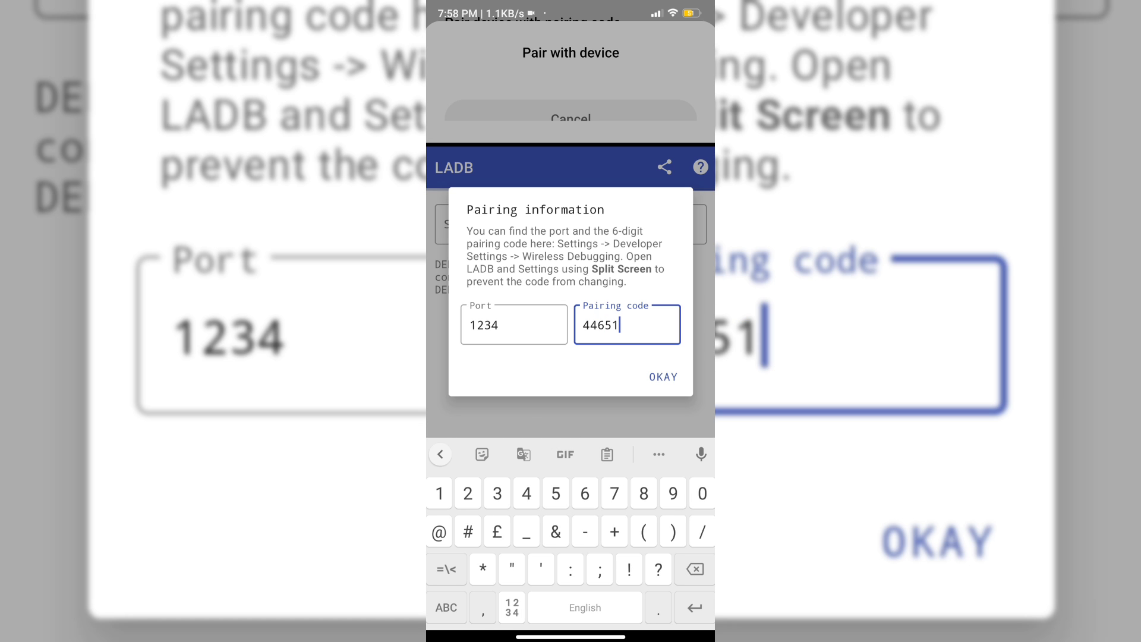
{"action": "type", "text": "5"}
{"action": "key", "text": "Escape"}
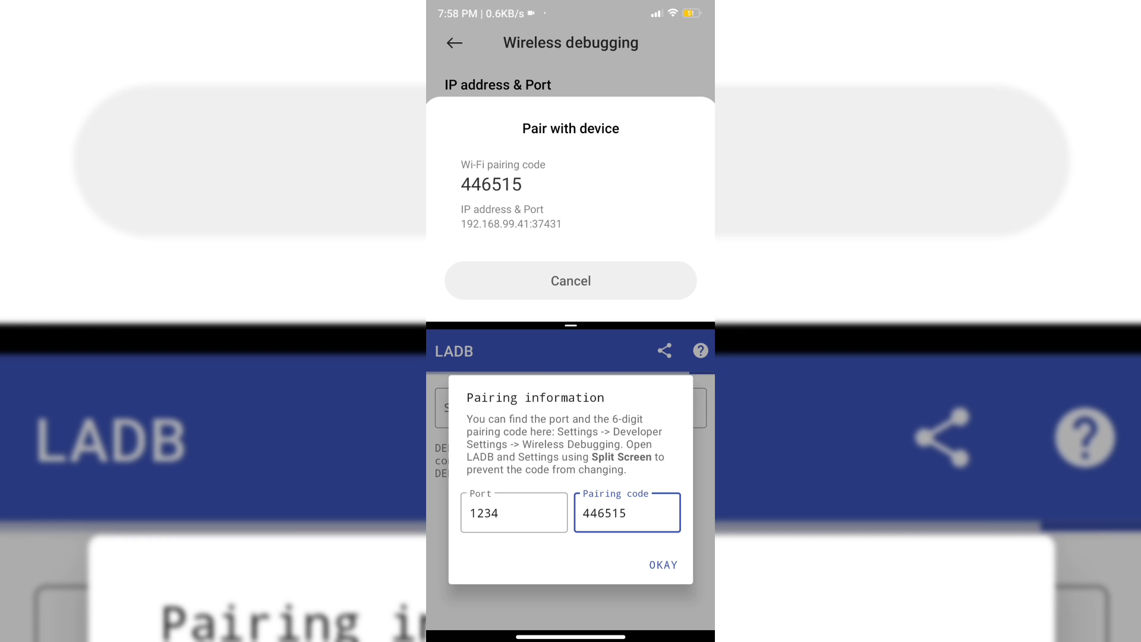
{"action": "left_click", "coordinate": [500, 513]}
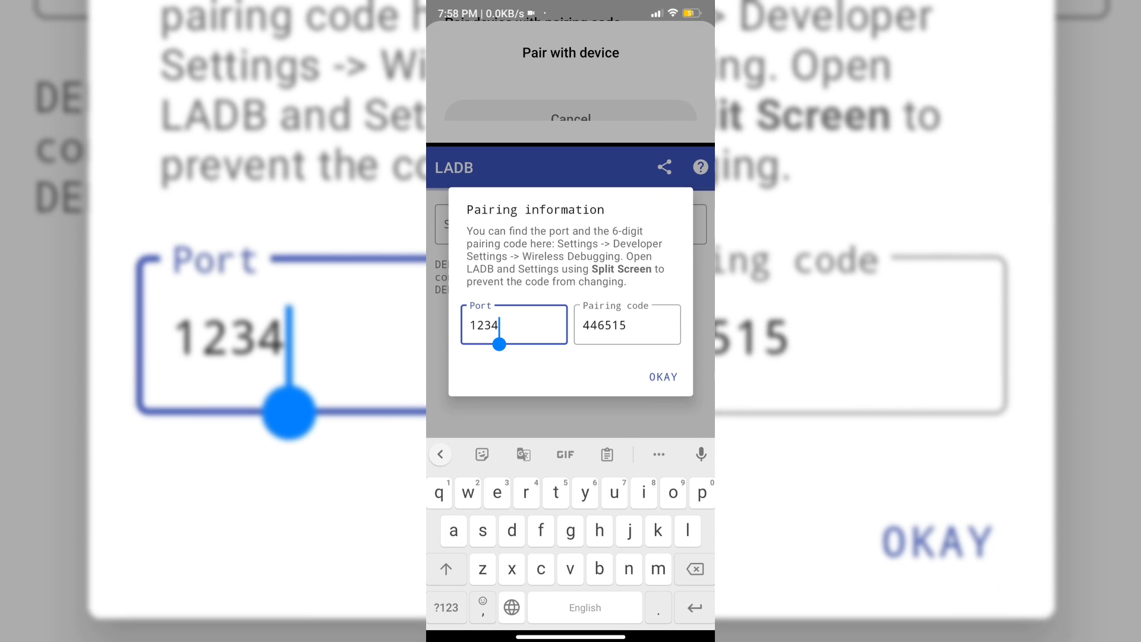
{"action": "key", "text": "BackSpace"}
{"action": "key", "text": "BackSpace"}
{"action": "key", "text": "BackSpace"}
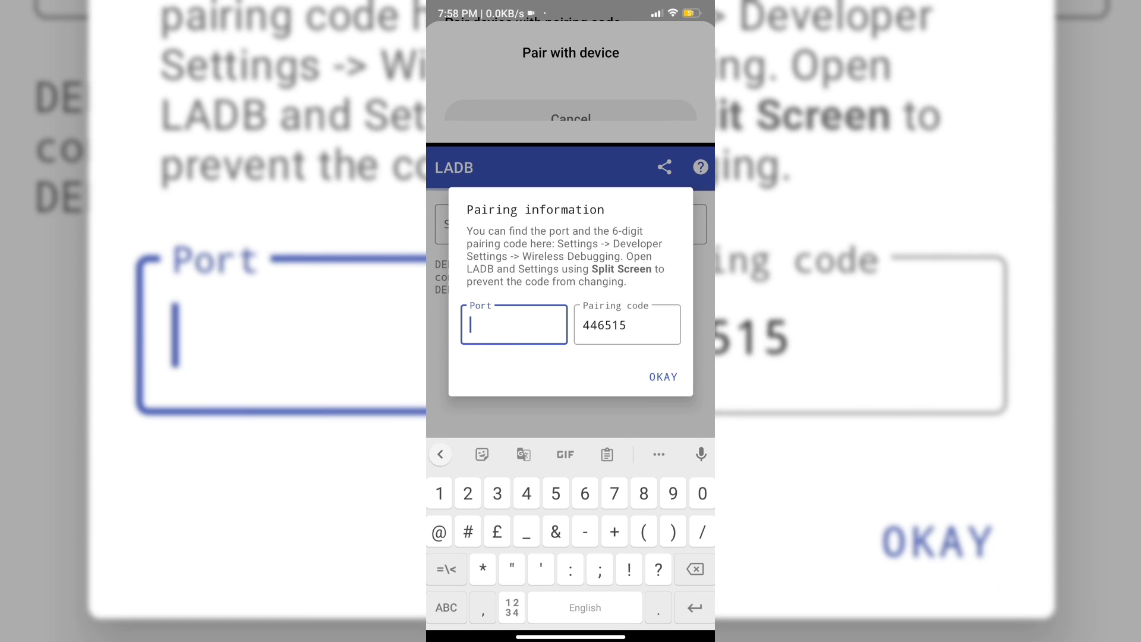
{"action": "type", "text": "374"}
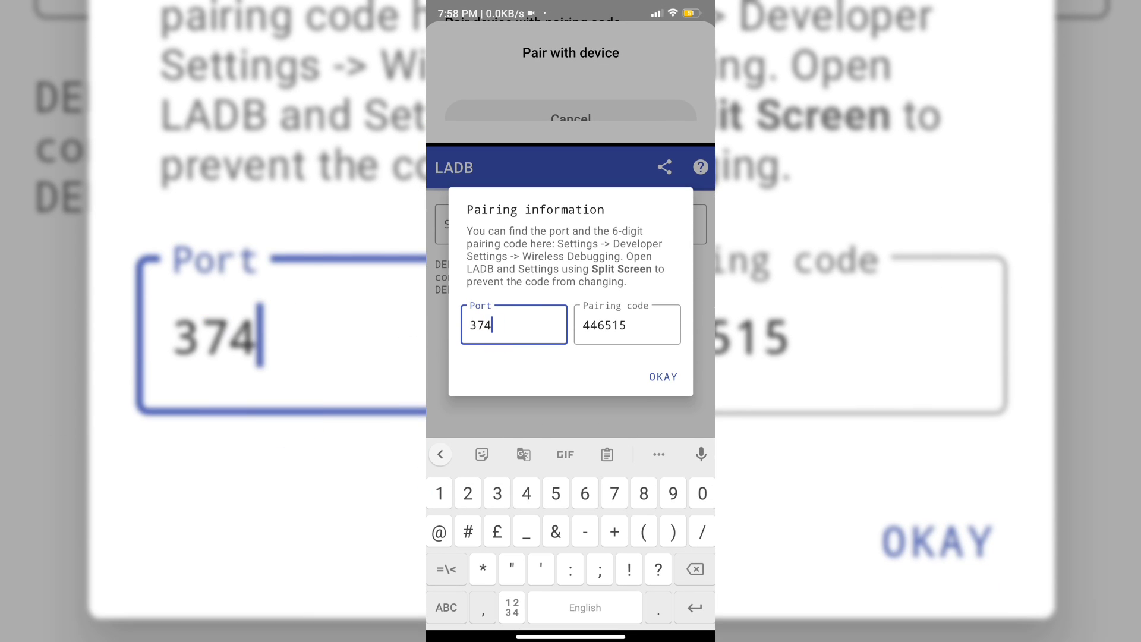
{"action": "type", "text": "31"}
{"action": "key", "text": "Escape"}
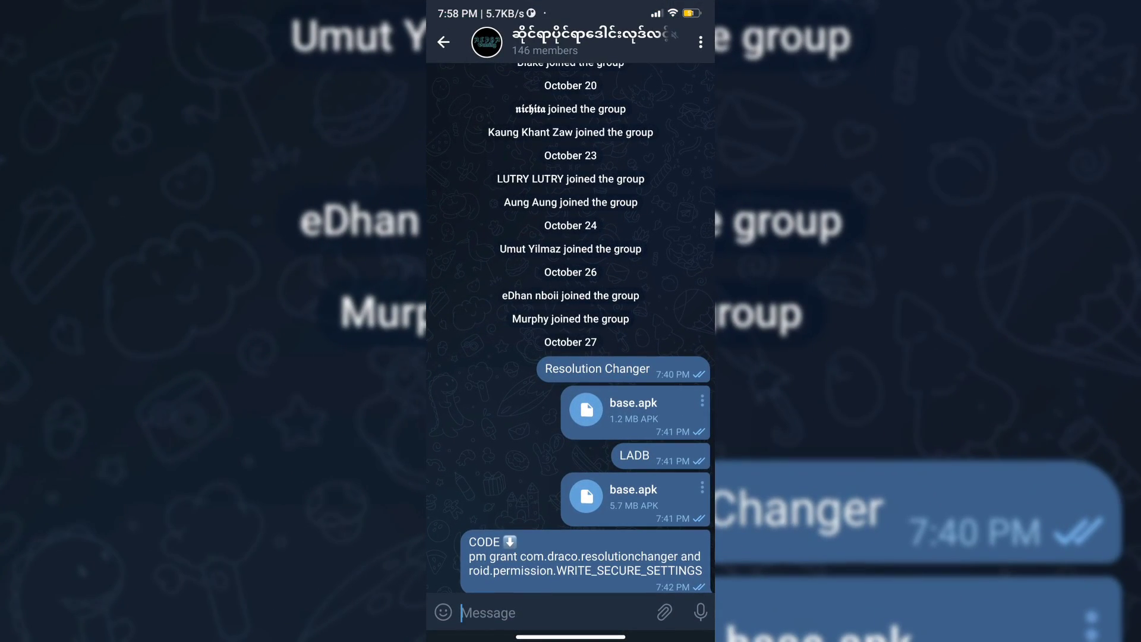
Copy the pm grant WRITE_SECURE_SETTINGS command from Telegram and run it in LADB's shell.
{"action": "left_click", "coordinate": [585, 562]}
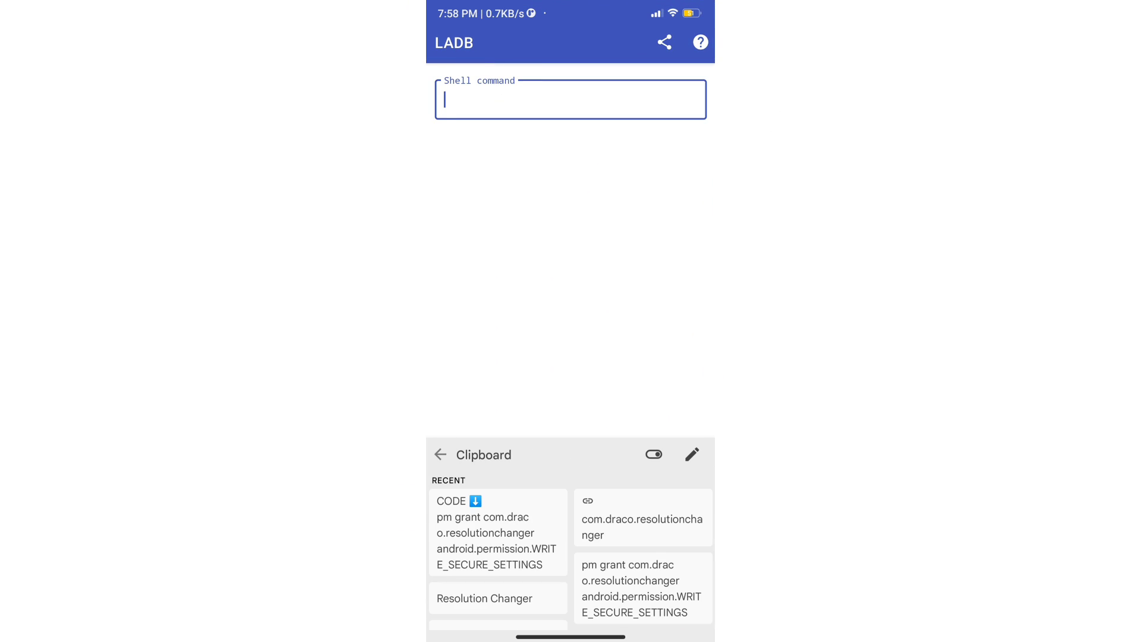
{"action": "left_click", "coordinate": [642, 588]}
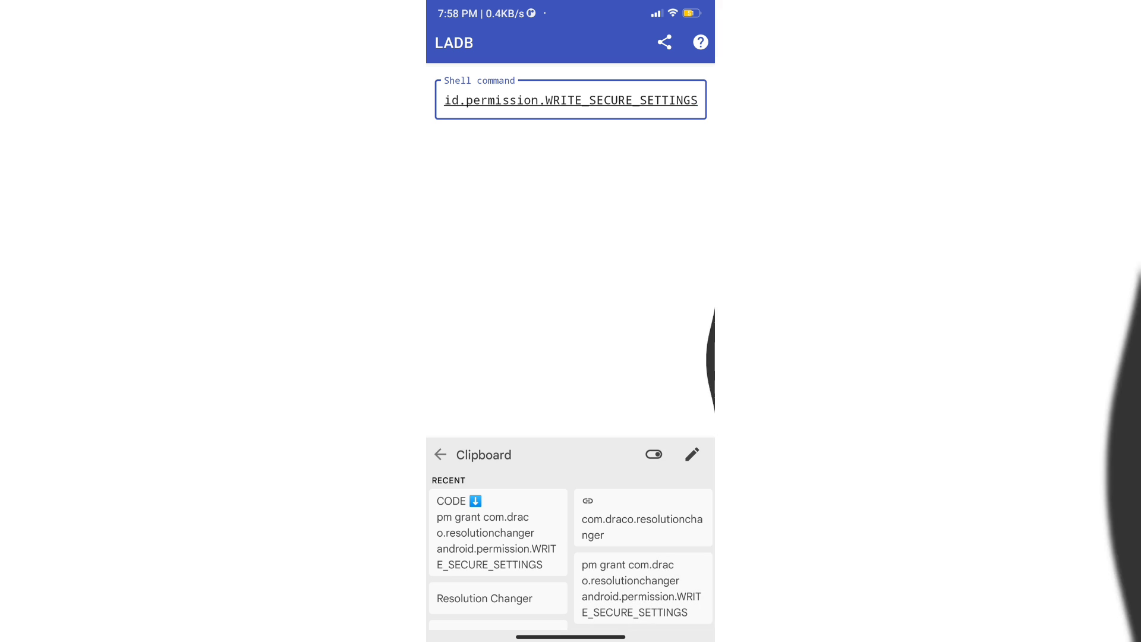
{"action": "left_click", "coordinate": [646, 100]}
{"action": "left_click", "coordinate": [698, 100]}
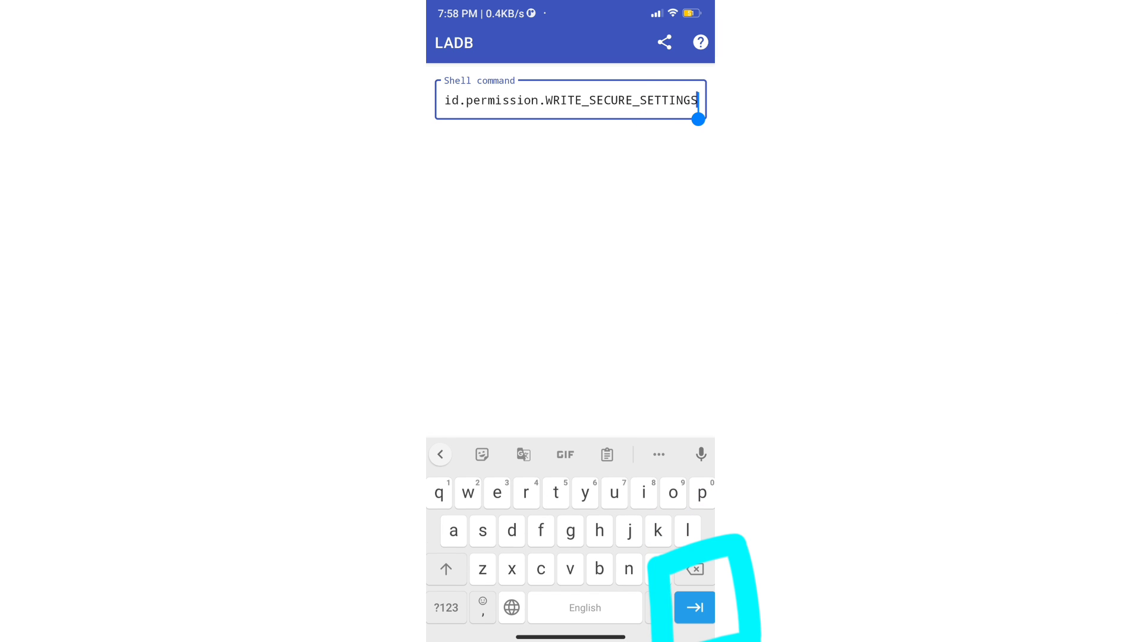
{"action": "left_click", "coordinate": [694, 607]}
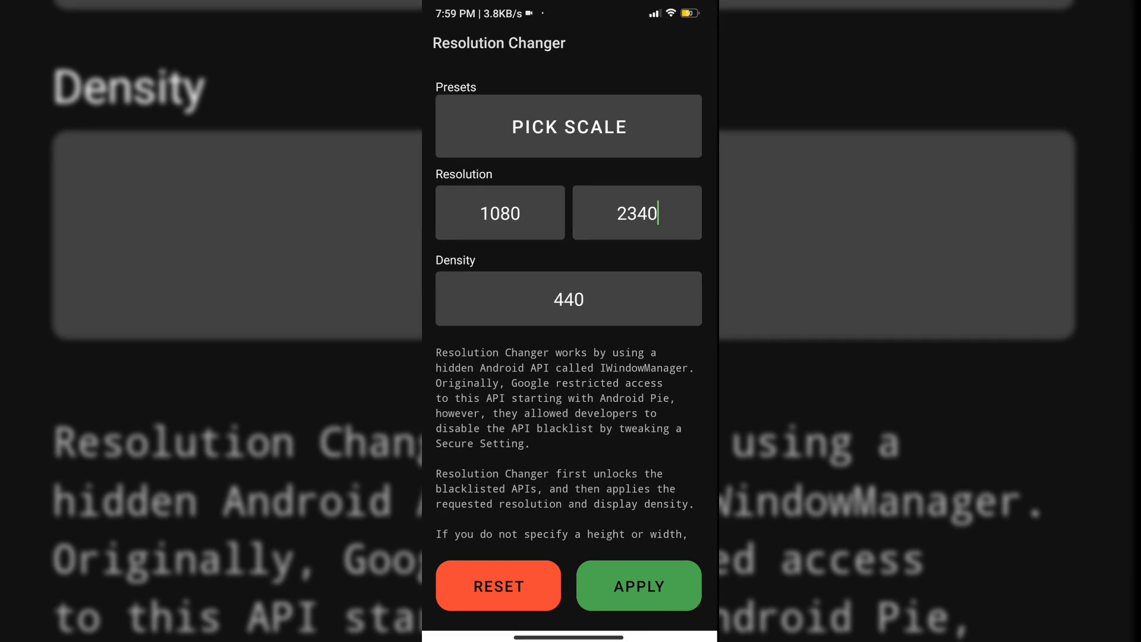
Change the height from 2340 to 1920, then apply and confirm the new resolution.
{"action": "left_click", "coordinate": [636, 214]}
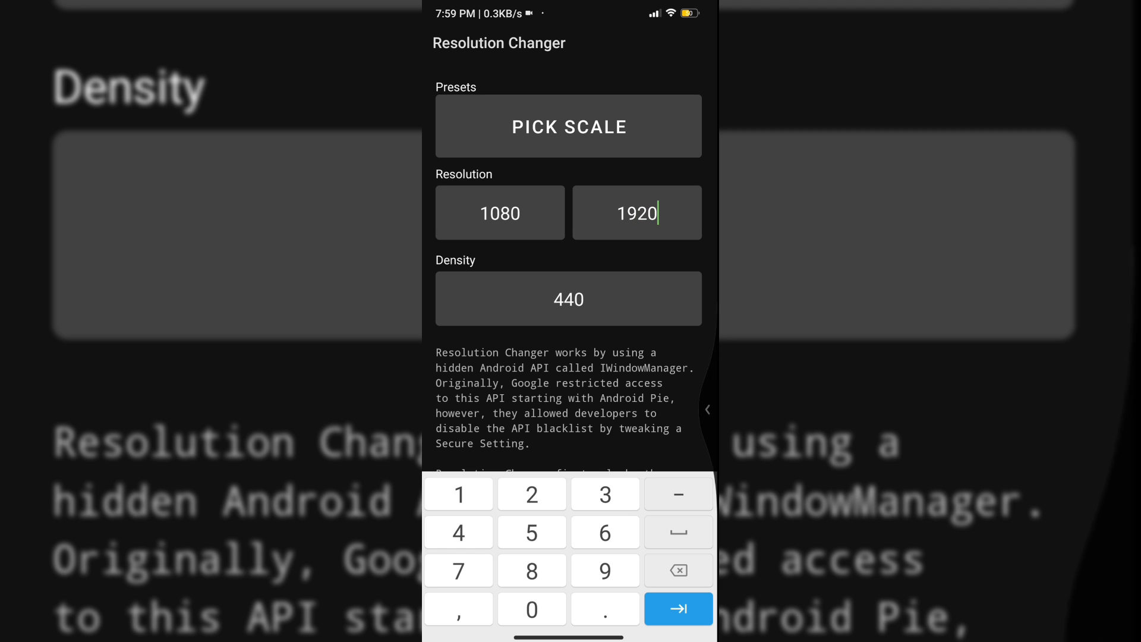
{"action": "key", "text": "Return"}
{"action": "left_click", "coordinate": [638, 585]}
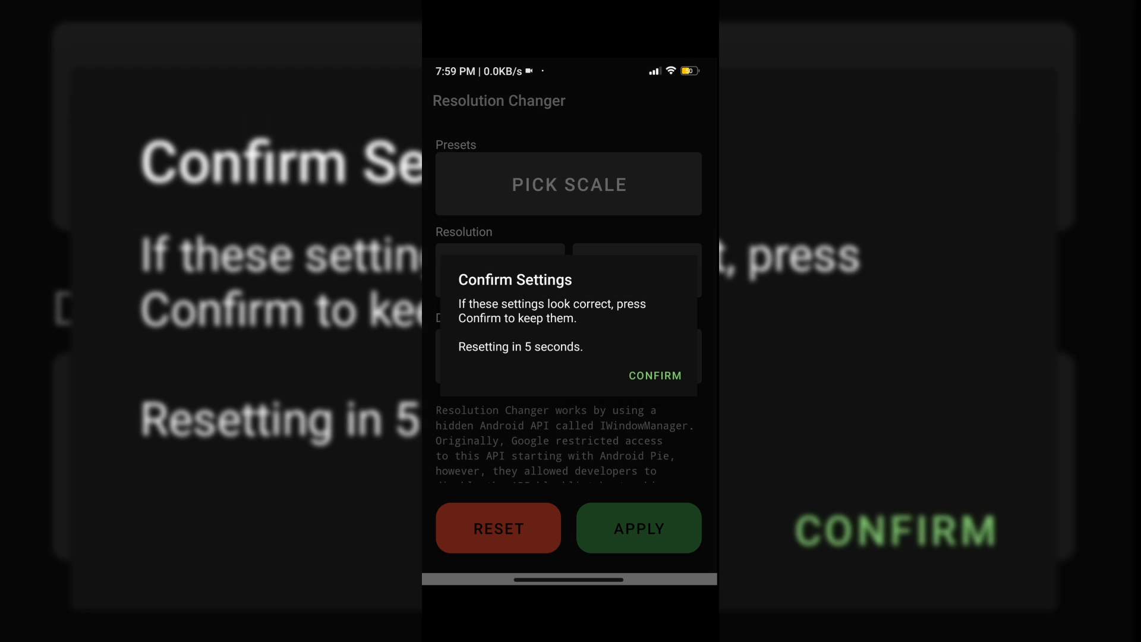
{"action": "left_click", "coordinate": [653, 375]}
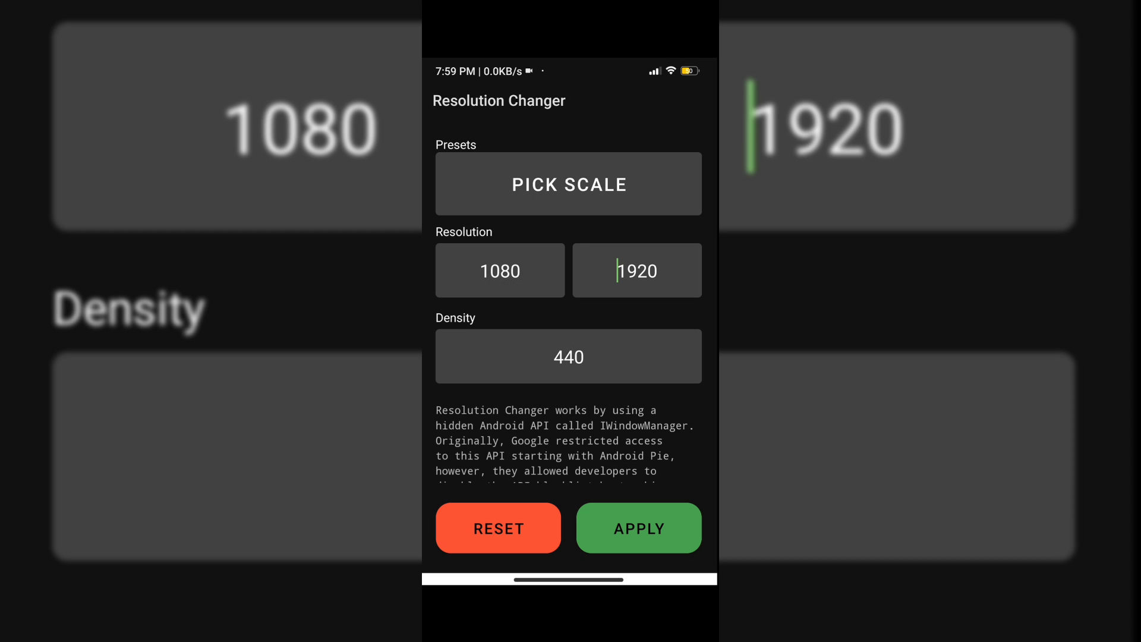
{"action": "key", "text": "Home"}
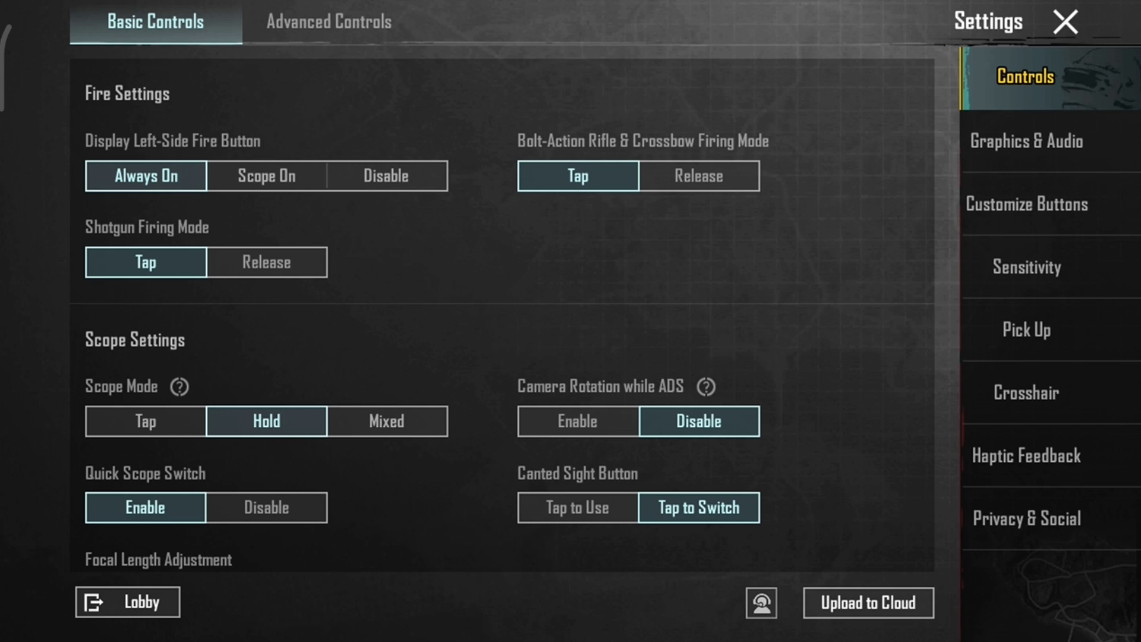
{"action": "left_click", "coordinate": [329, 21]}
{"action": "scroll", "coordinate": [419, 357], "scroll_direction": "down", "scroll_amount": 5}
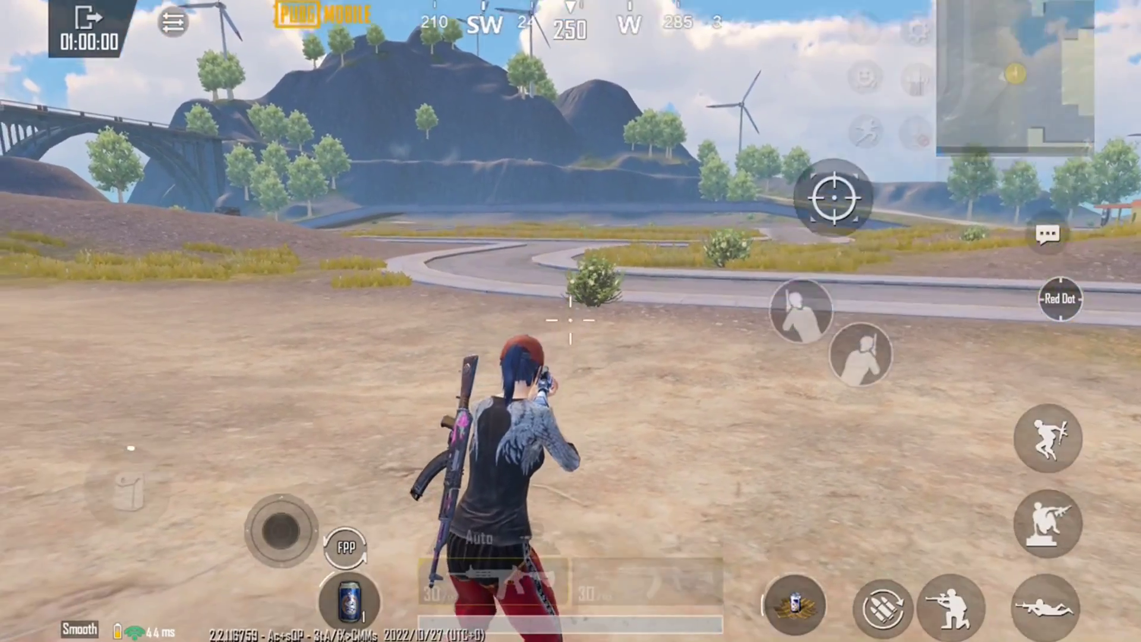
{"action": "left_click_drag", "start_coordinate": [802, 356], "coordinate": [784, 446]}
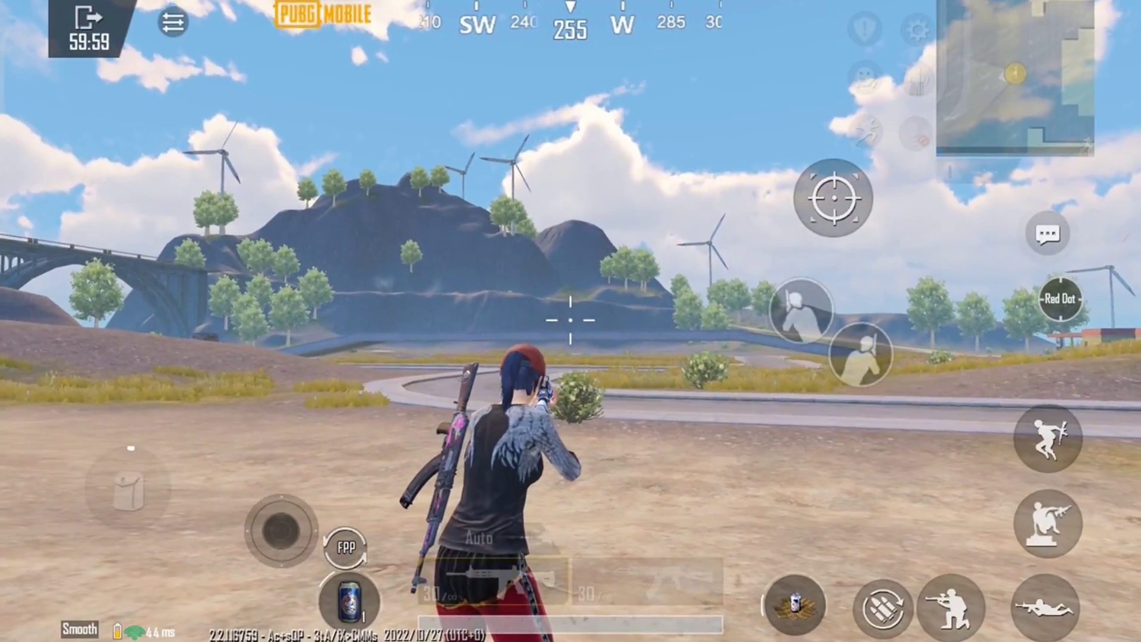
{"action": "mouse_move", "coordinate": [785, 402]}
{"action": "left_mouse_down"}
{"action": "mouse_move", "coordinate": [820, 401]}
{"action": "mouse_move", "coordinate": [767, 402]}
{"action": "mouse_move", "coordinate": [811, 401]}
{"action": "mouse_move", "coordinate": [784, 428]}
{"action": "mouse_move", "coordinate": [803, 374]}
{"action": "left_mouse_up"}
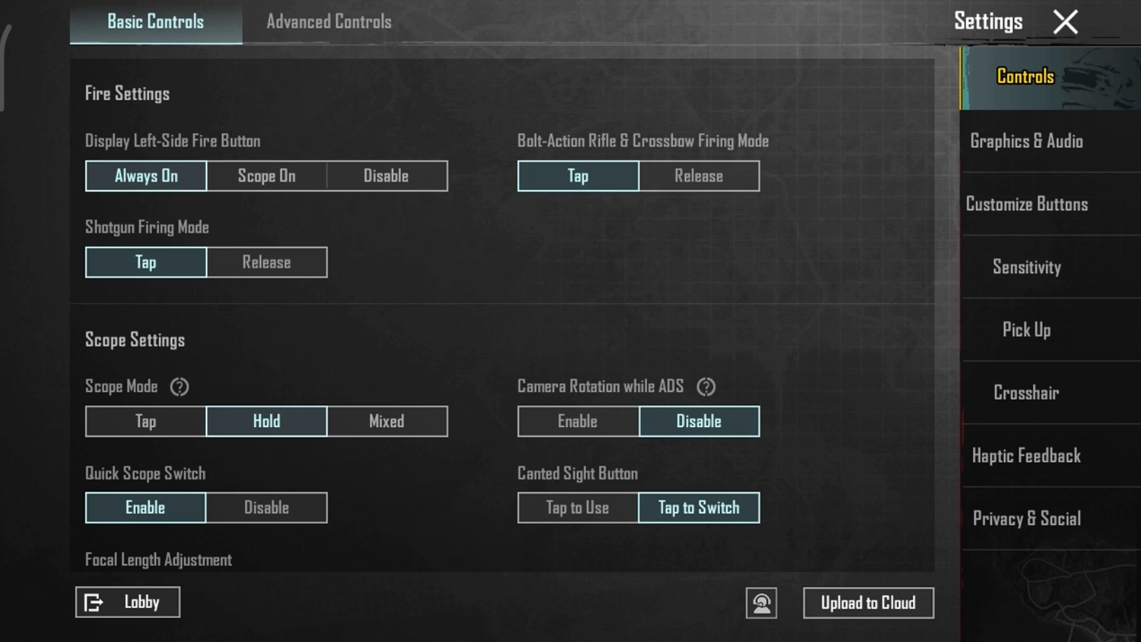